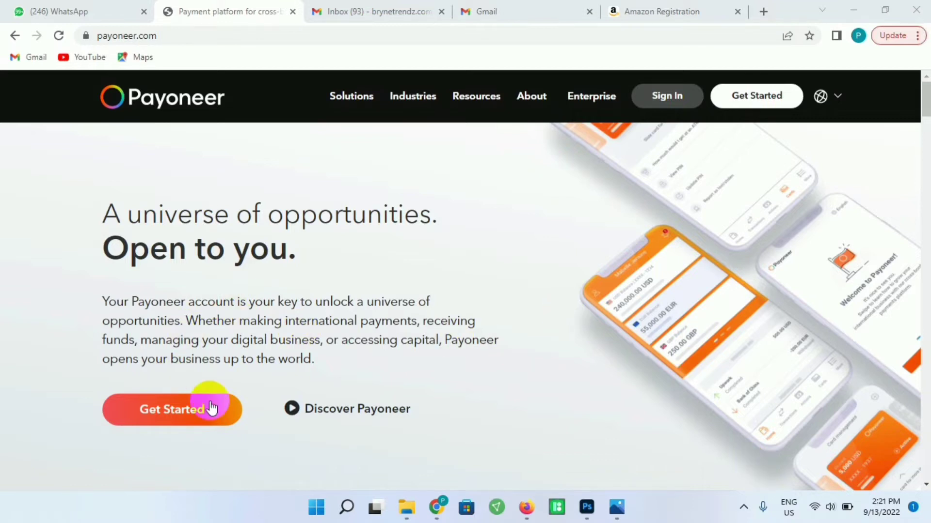
- Start a new Payoneer account from the home page's Get Started button
click(197, 407)
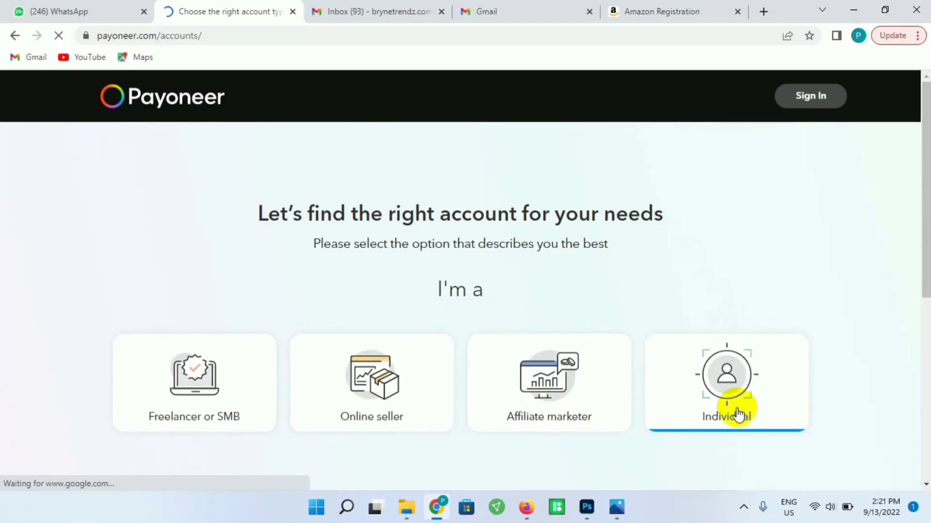
- Choose the Individual account type and continue to the Sign Up form
click(738, 414)
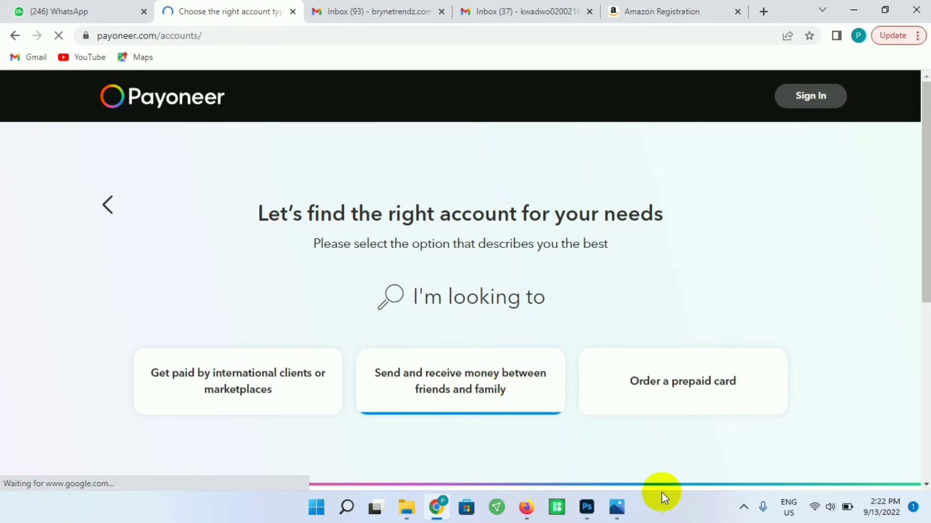
click(742, 509)
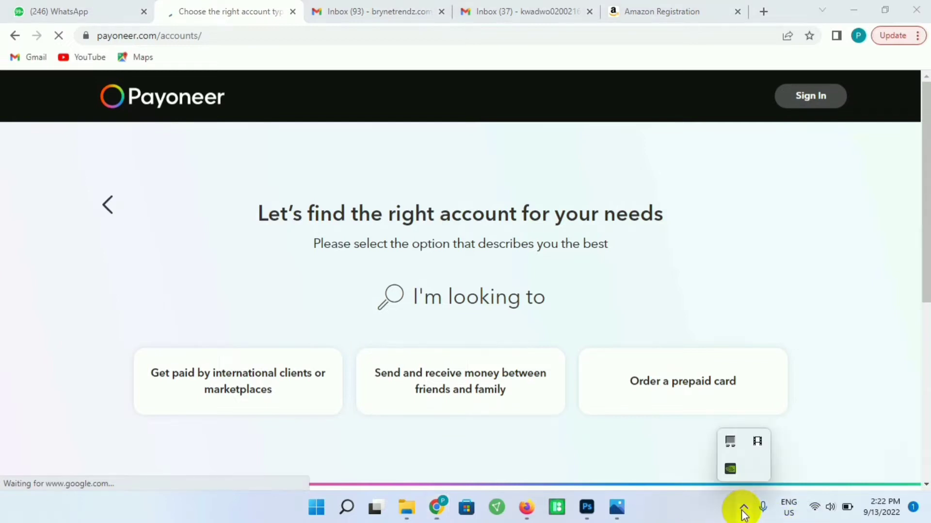
click(757, 445)
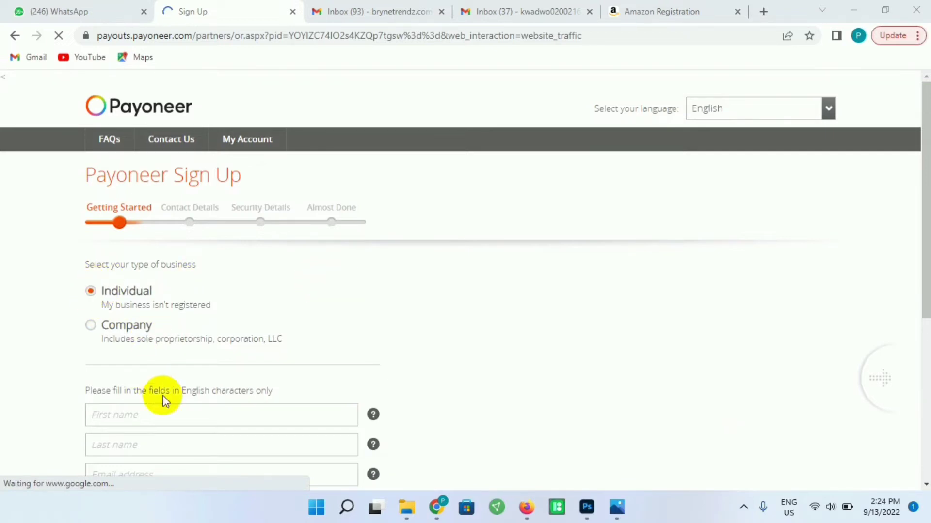
- Enter the applicant's first and last name and paste the email address twice
click(133, 414)
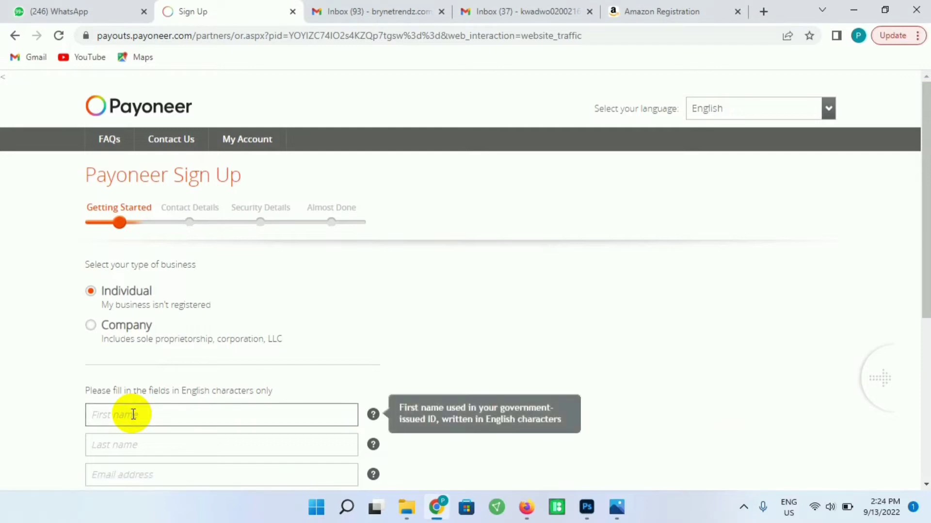
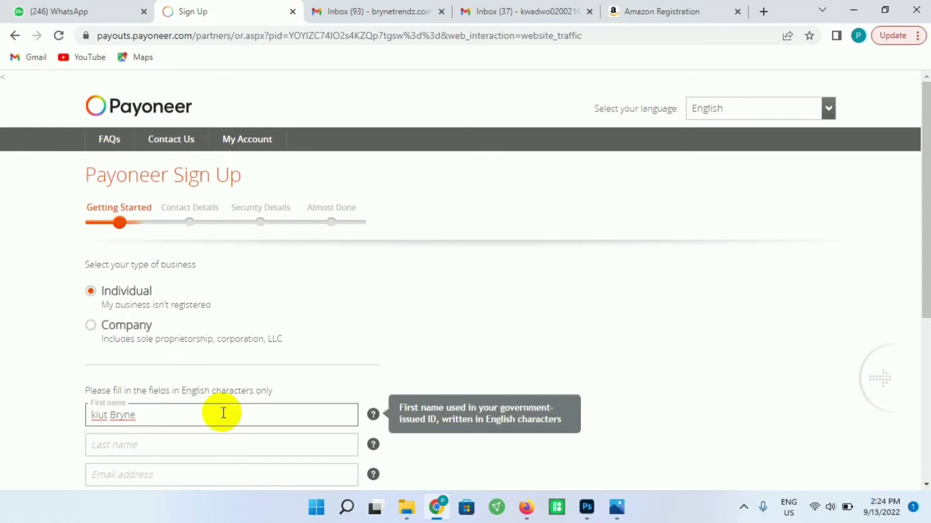
click(214, 442)
text(bryne)
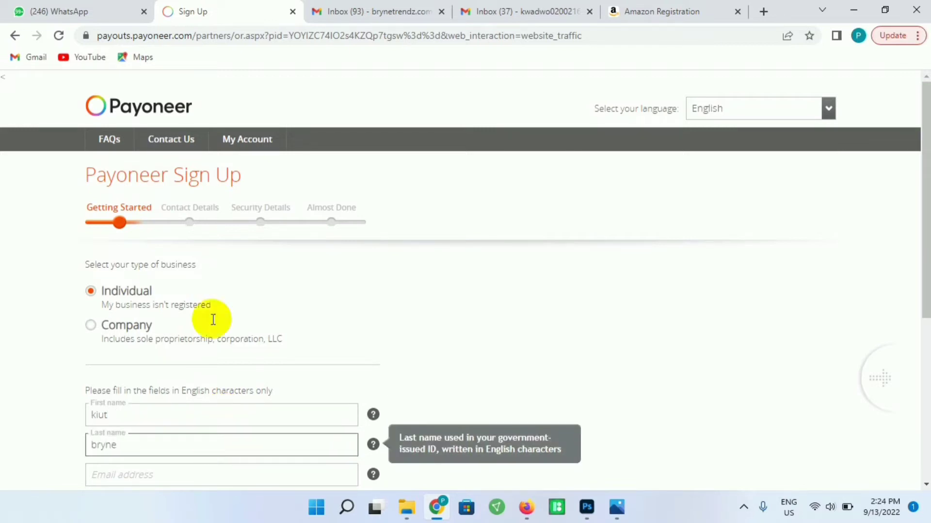
click(175, 474)
key(ctrl+v)
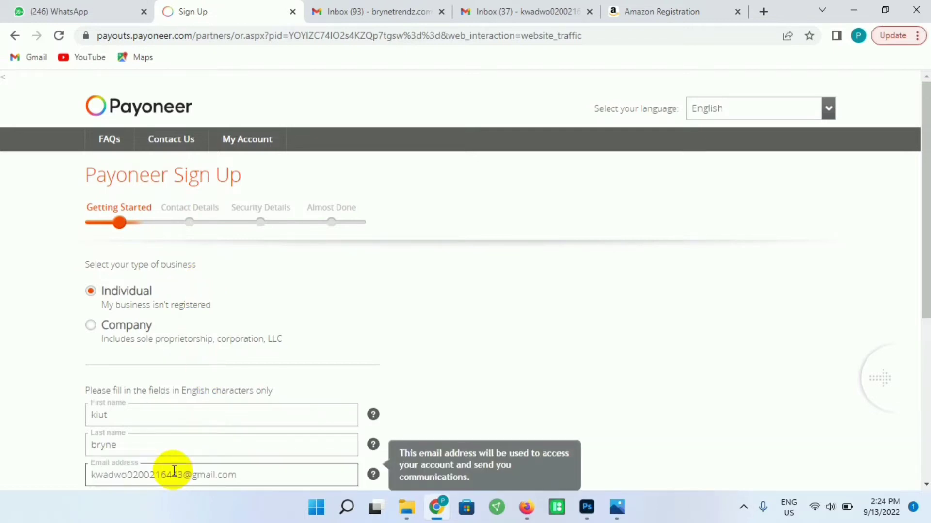
scroll(927, 196, down, 1)
scroll(926, 197, down, 3)
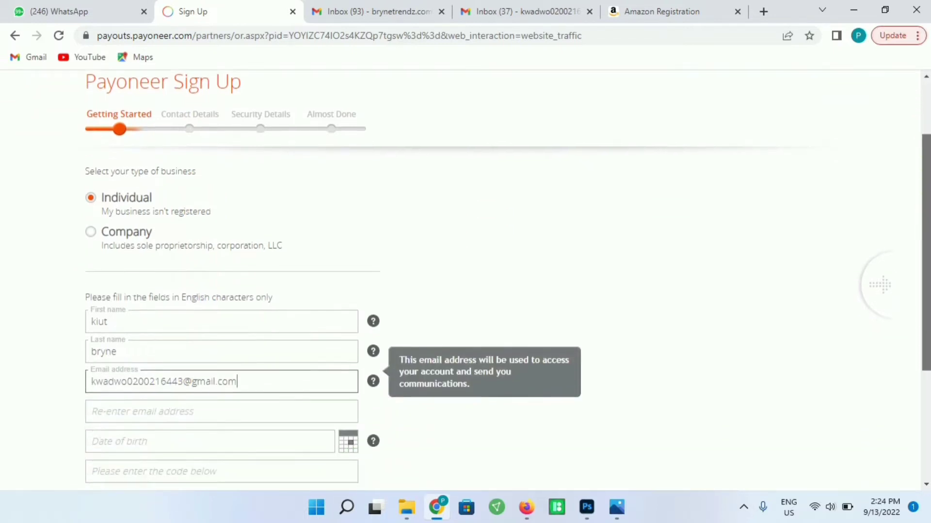
click(301, 346)
key(ctrl+v)
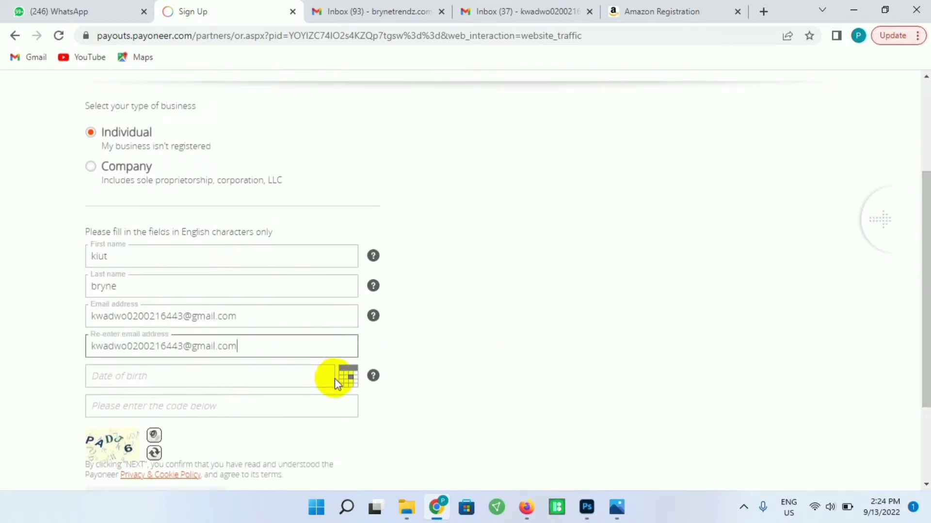
- Pick the 30th, 1997 birth date from the calendar and enter the captcha code
click(347, 383)
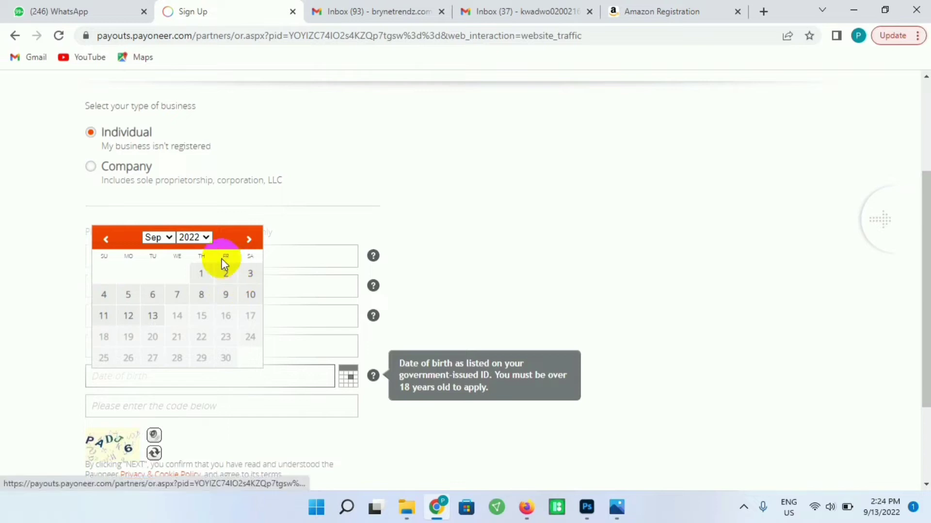
click(207, 237)
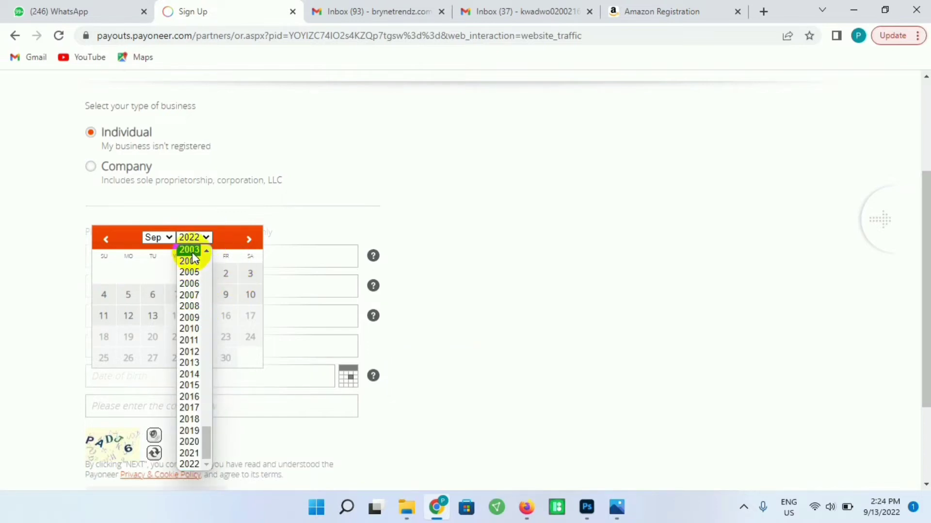
scroll(206, 254, up, 3)
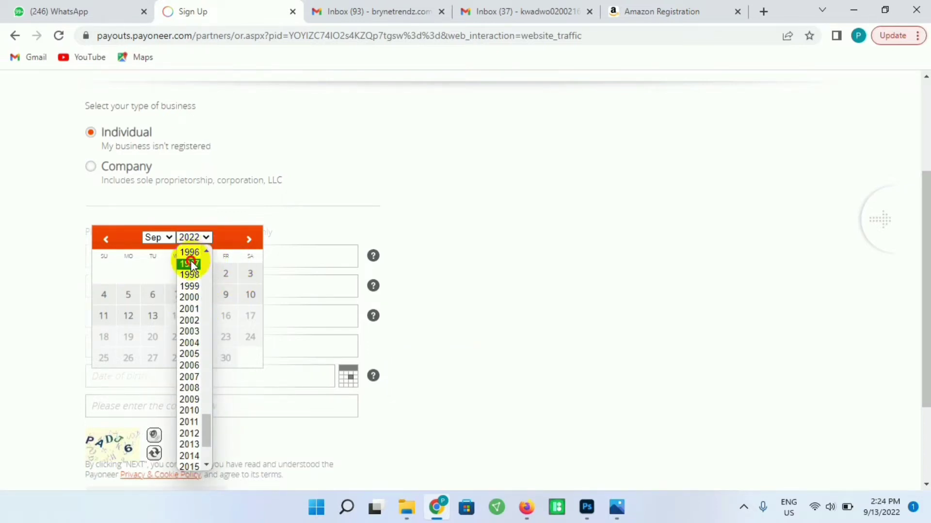
key(Escape)
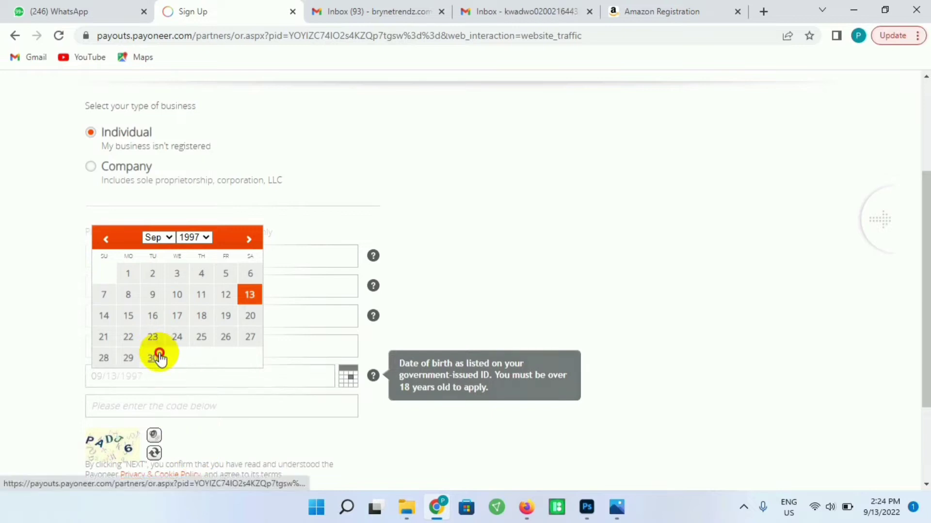
click(153, 359)
click(139, 407)
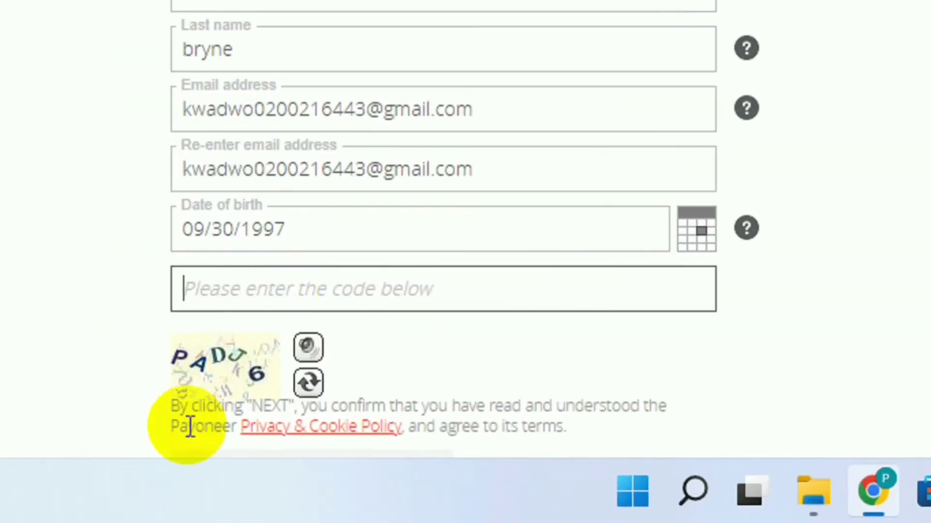
click(215, 279)
text(PA)
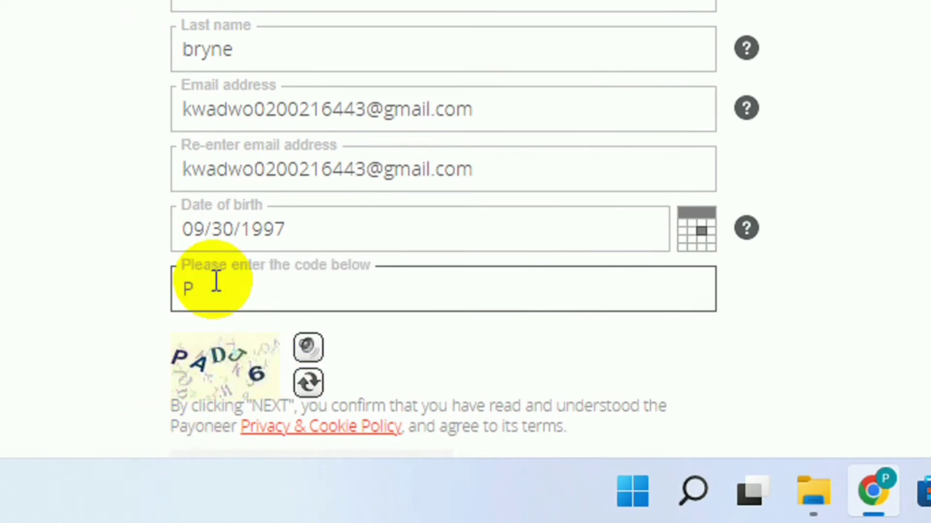
text(DJ6)
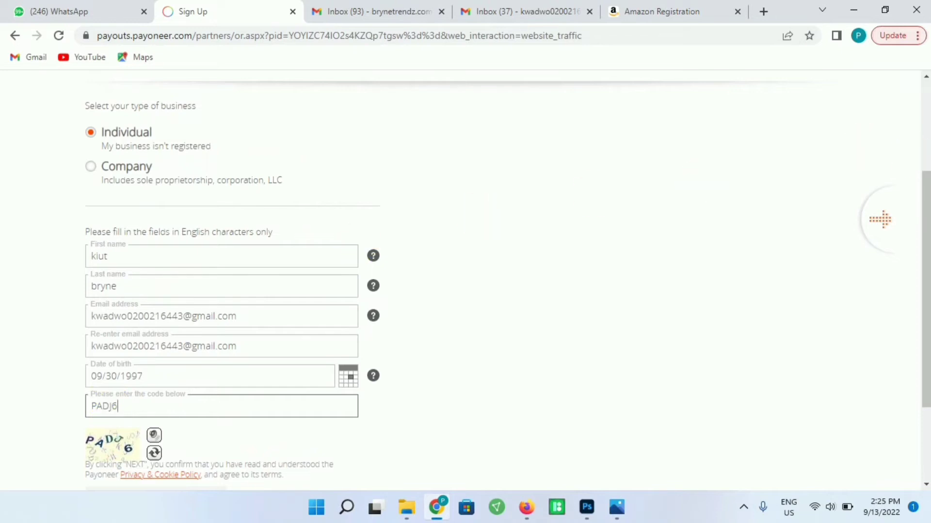
drag(923, 240, 922, 295)
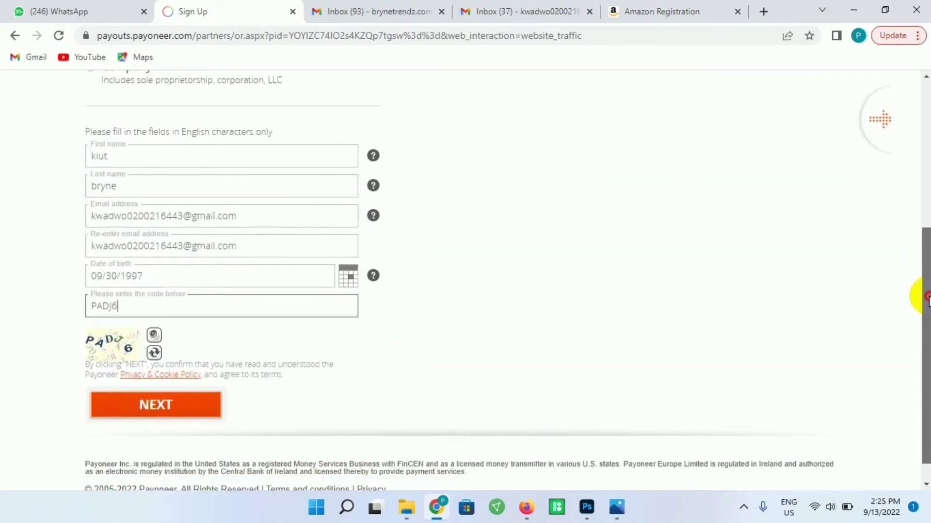
- Submit Getting Started and choose Ghana as the country of residence
click(173, 404)
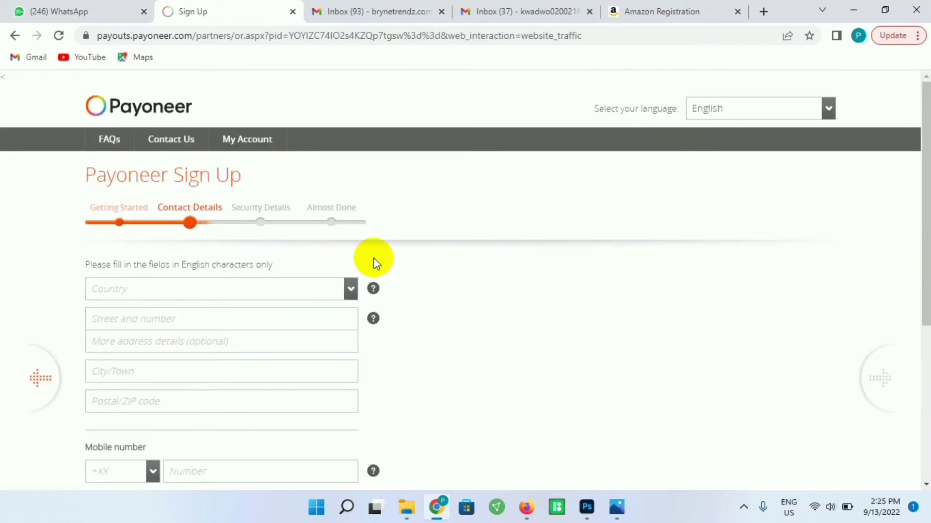
click(351, 290)
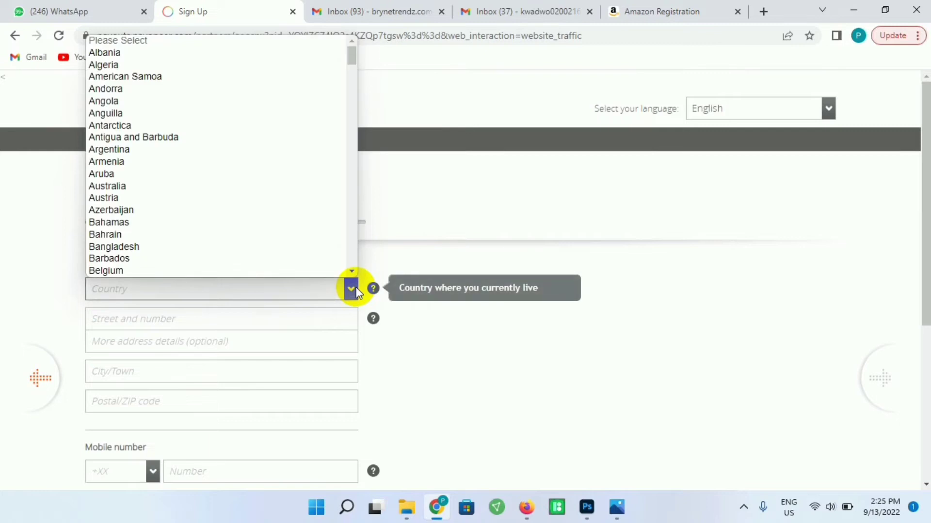
key(g)
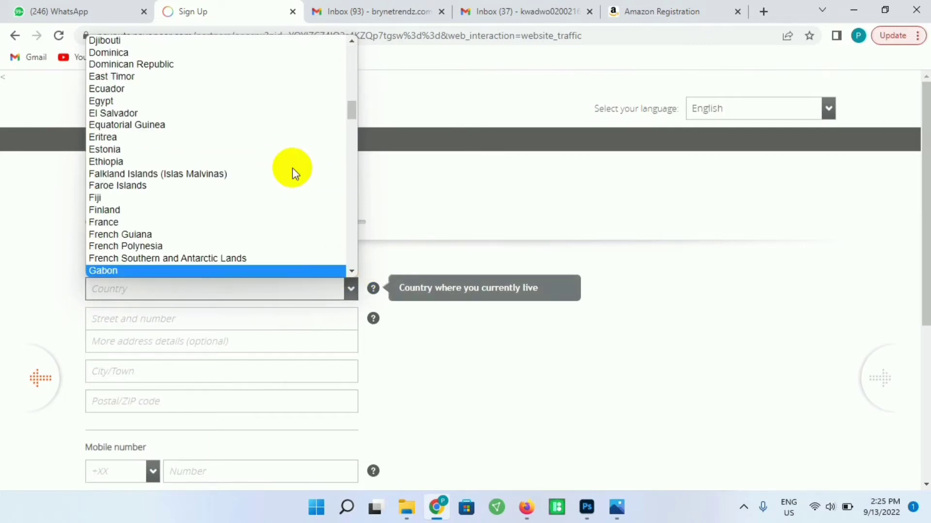
key(g)
key(g)
key(g)
key(g)
key(g)
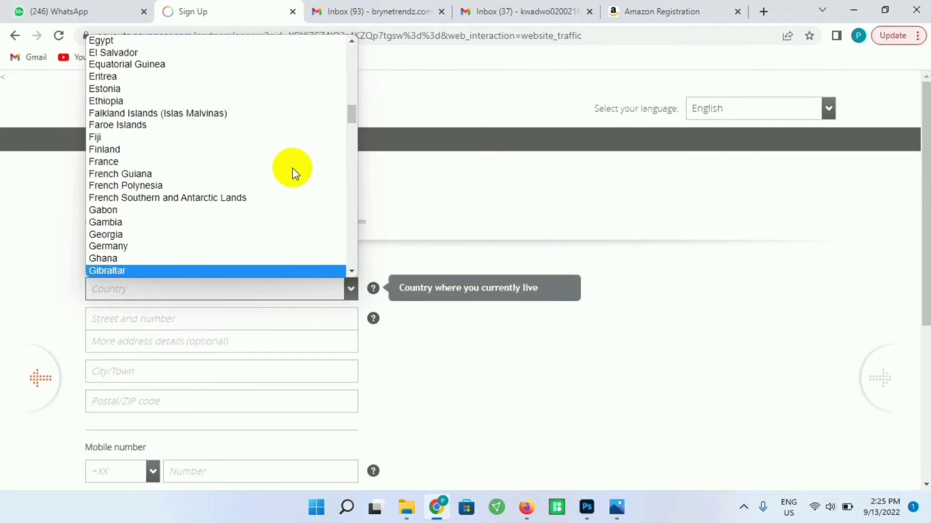
click(231, 264)
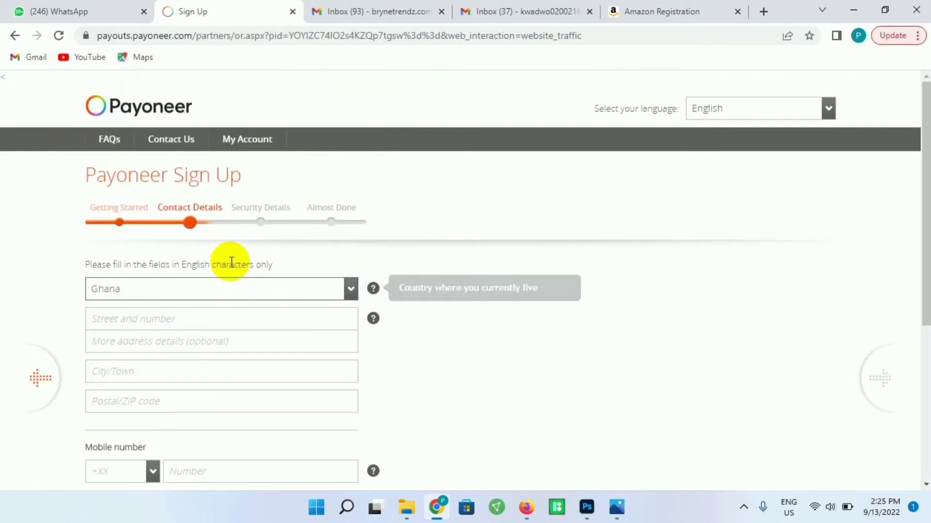
- Fill in the street, city and postal code, then start typing the mobile number
click(149, 316)
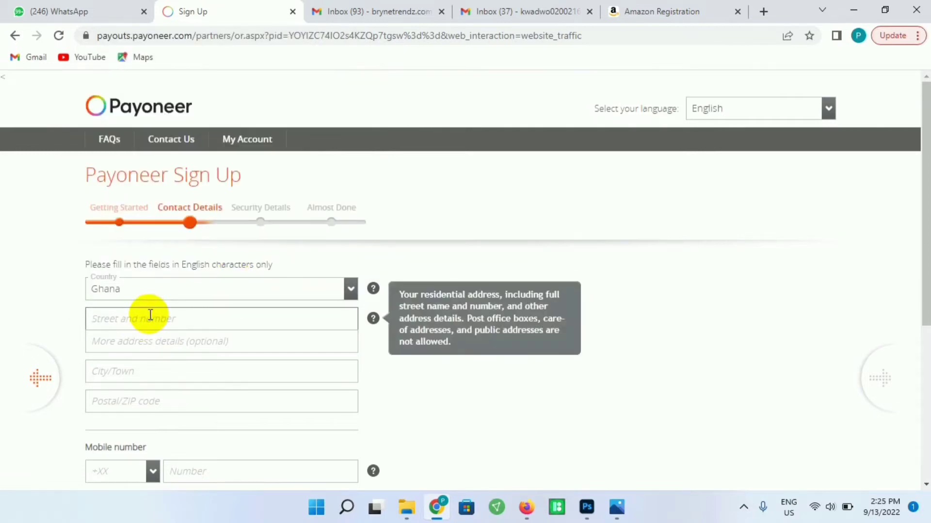
text(STREE)
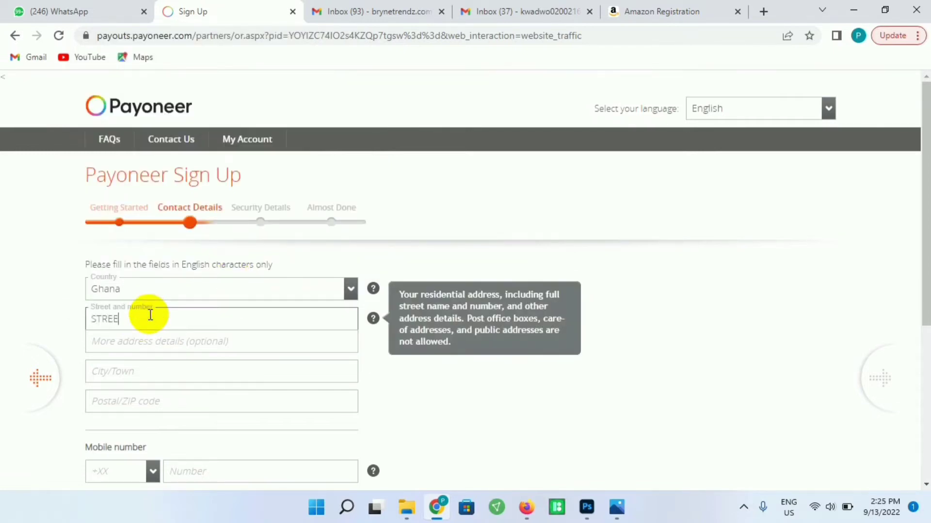
text(N ONE)
click(157, 364)
text(SUNYANI)
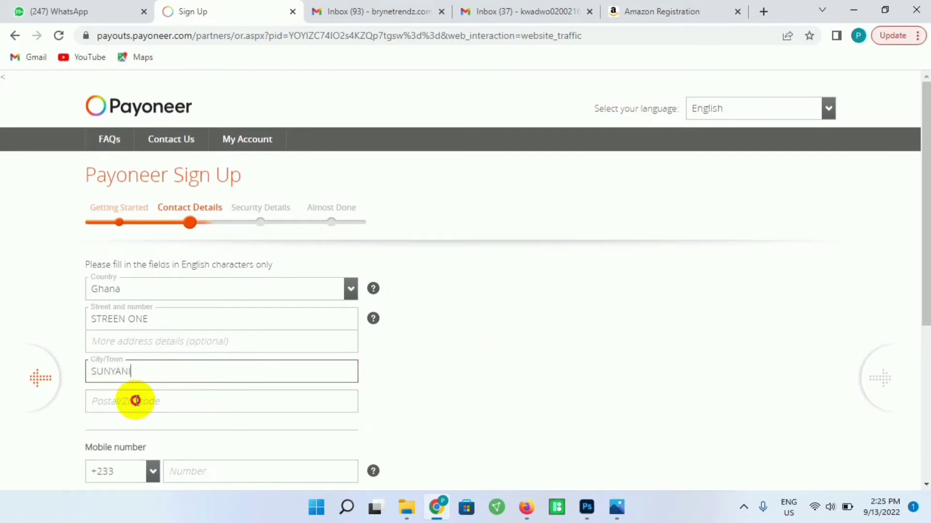
click(137, 399)
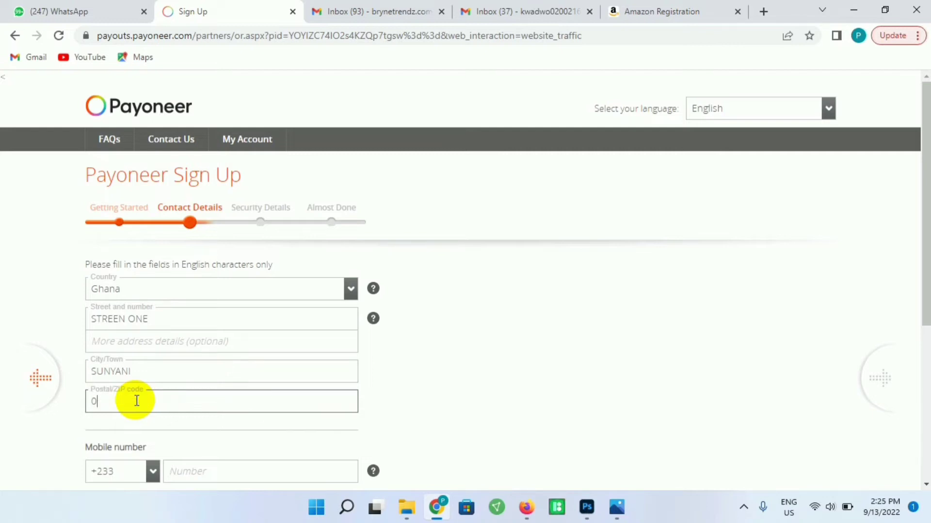
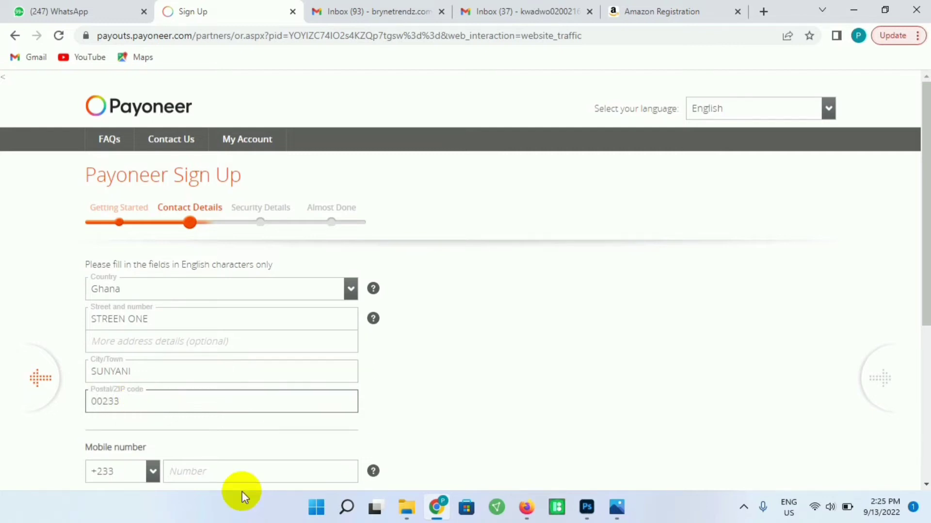
click(219, 471)
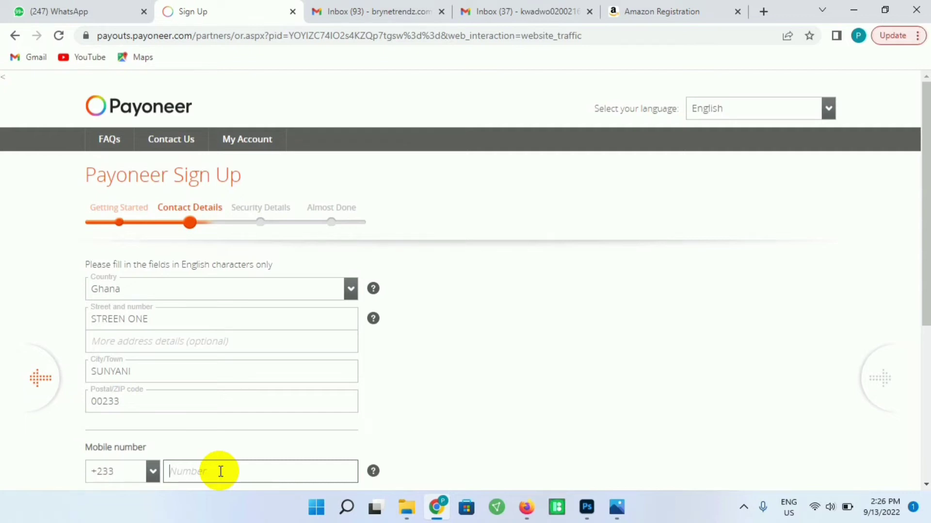
click(221, 471)
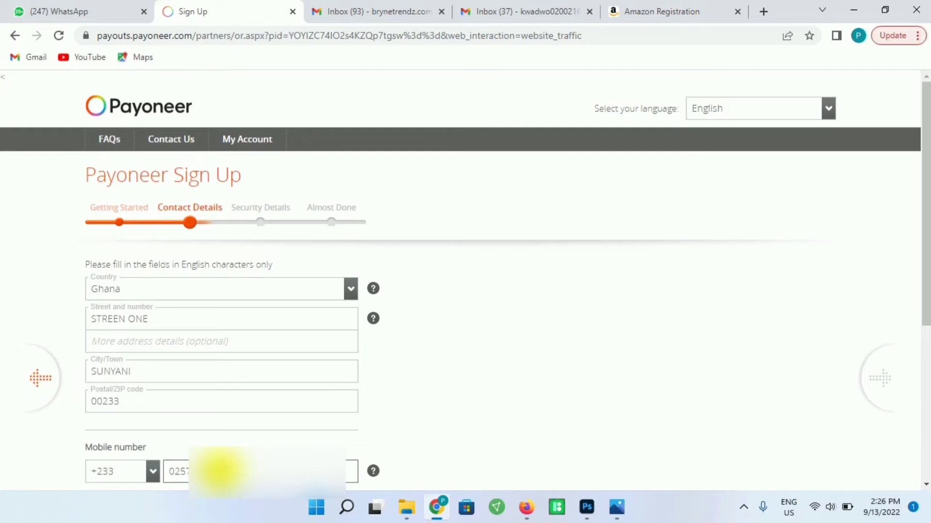
- Send a verification code to the phone and enter the SMS code received
drag(925, 235, 921, 316)
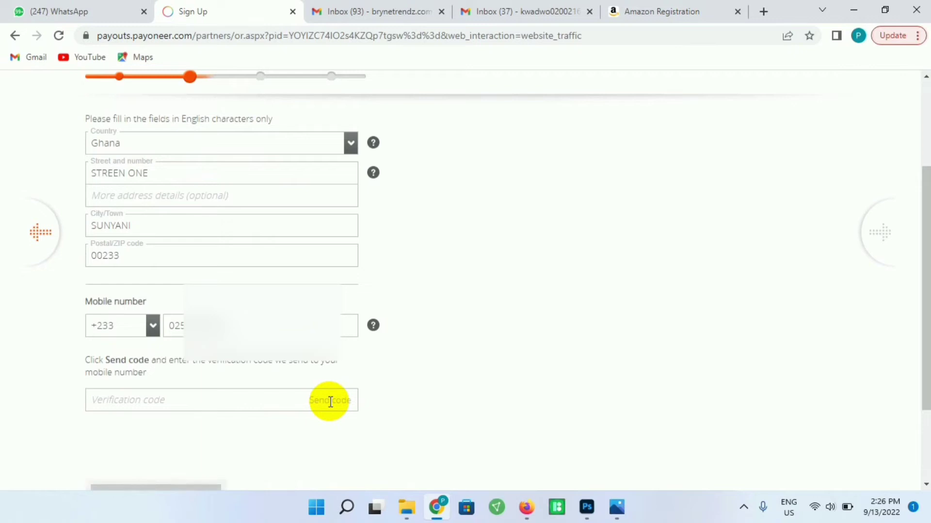
click(330, 402)
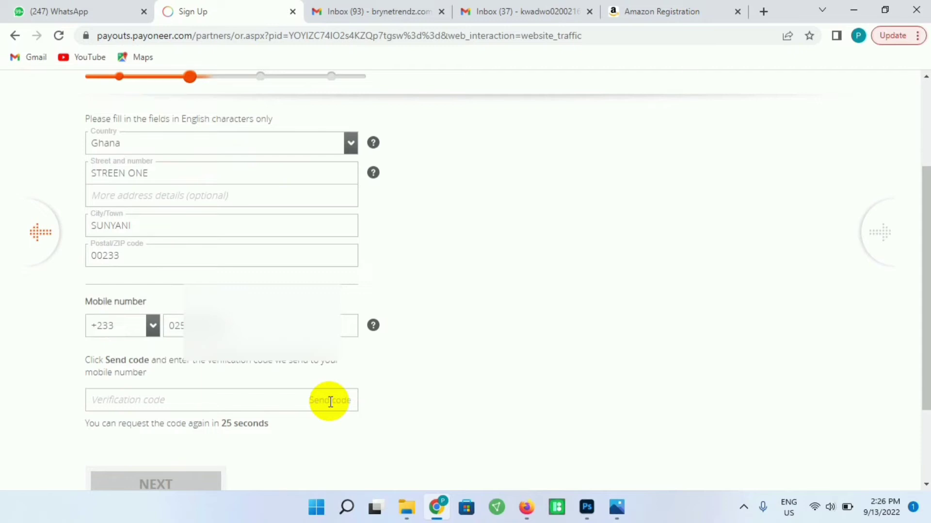
click(182, 398)
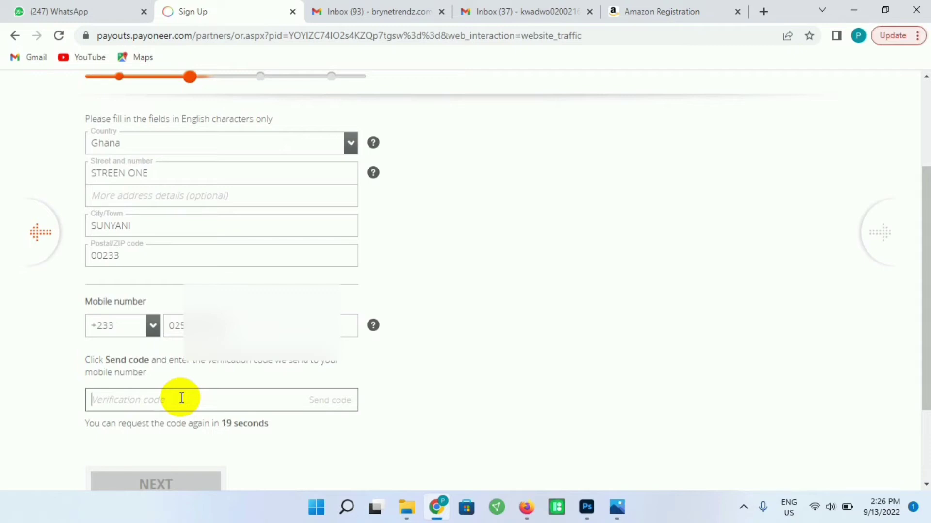
- Continue to Security Details and enter the account password and its confirmation
click(185, 489)
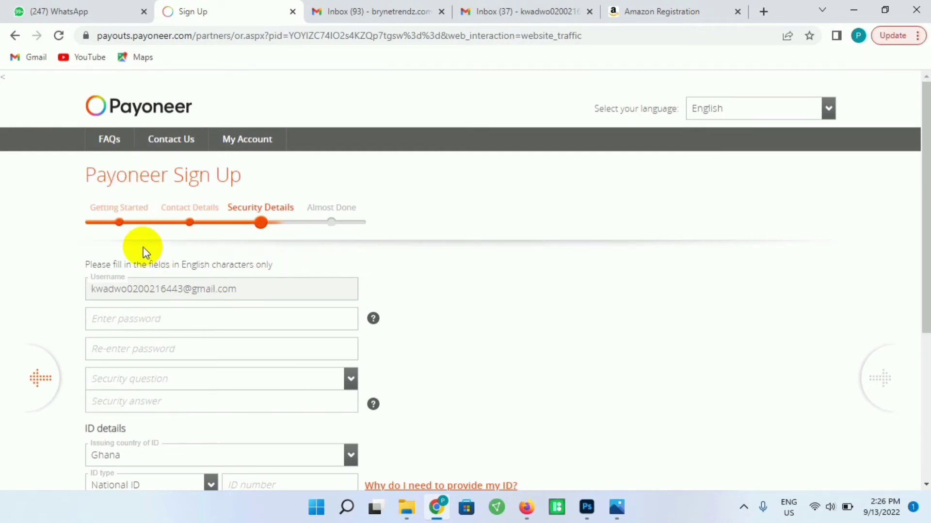
click(140, 321)
text(•••••••)
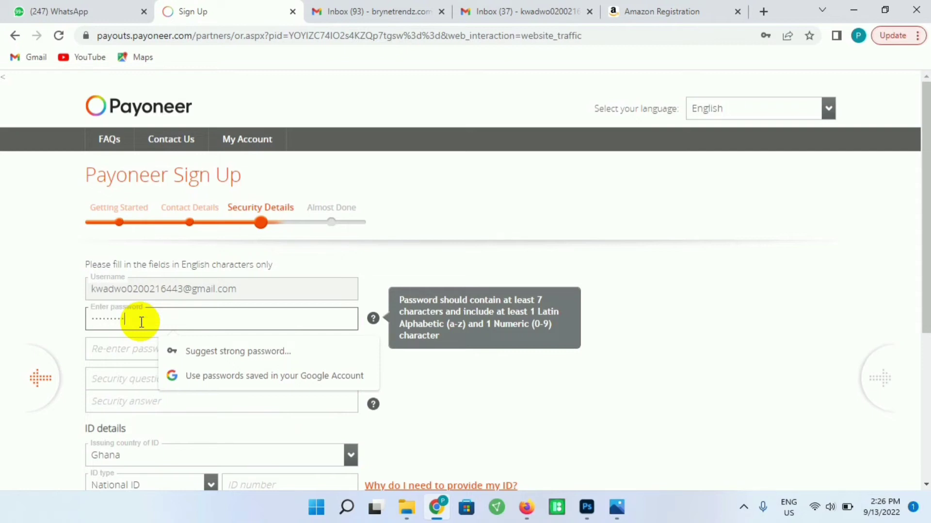
text(•••••)
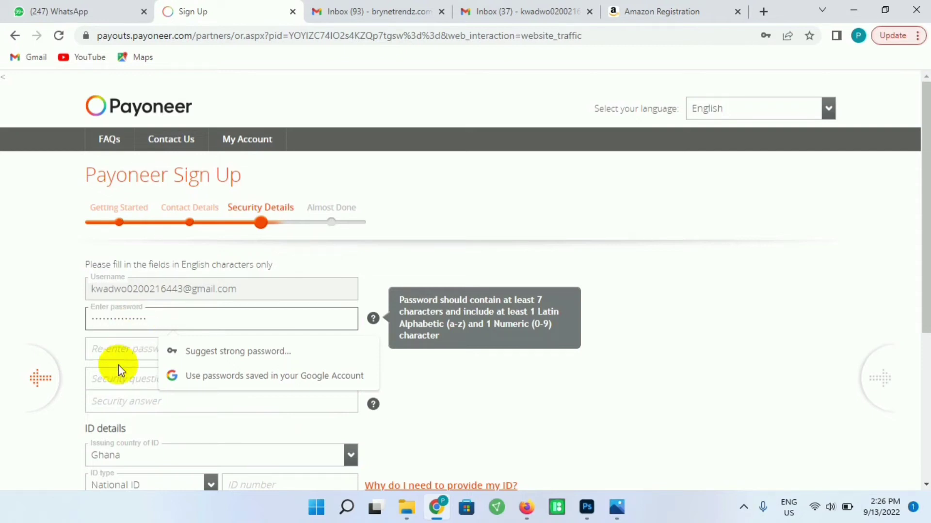
click(120, 350)
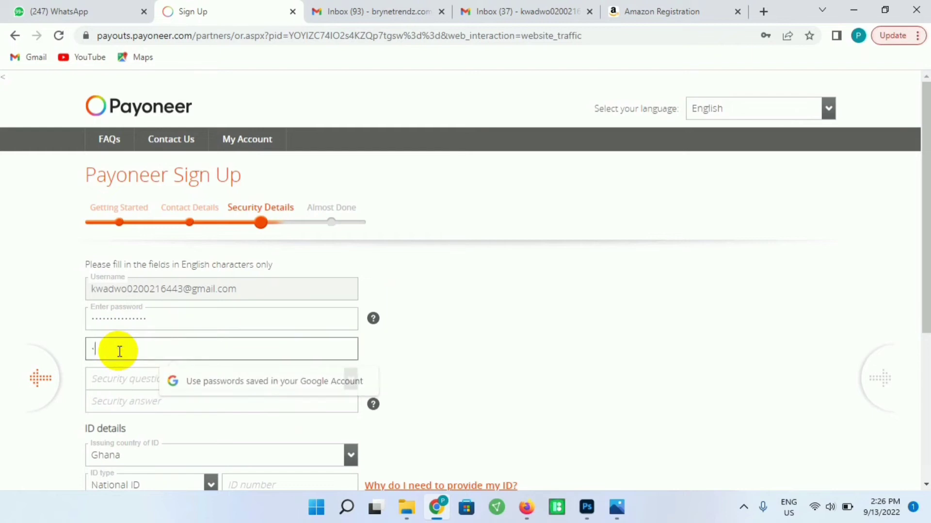
text(•••••••)
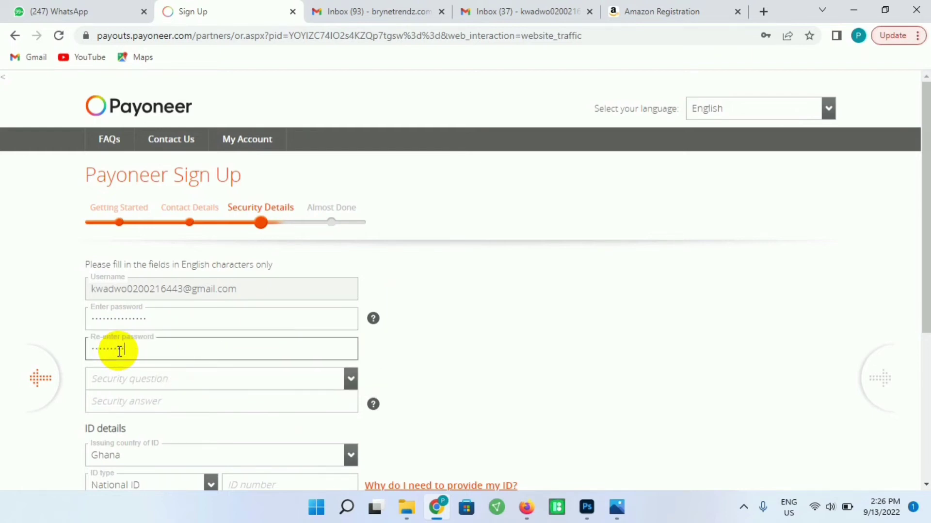
text(••••••)
- Choose the favorite college professor security question and type its answer
click(126, 371)
click(135, 408)
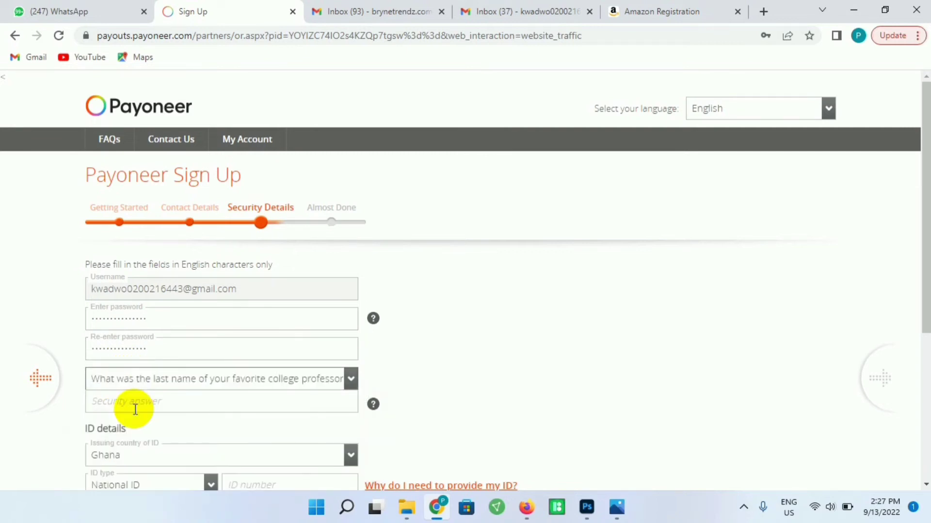
click(143, 398)
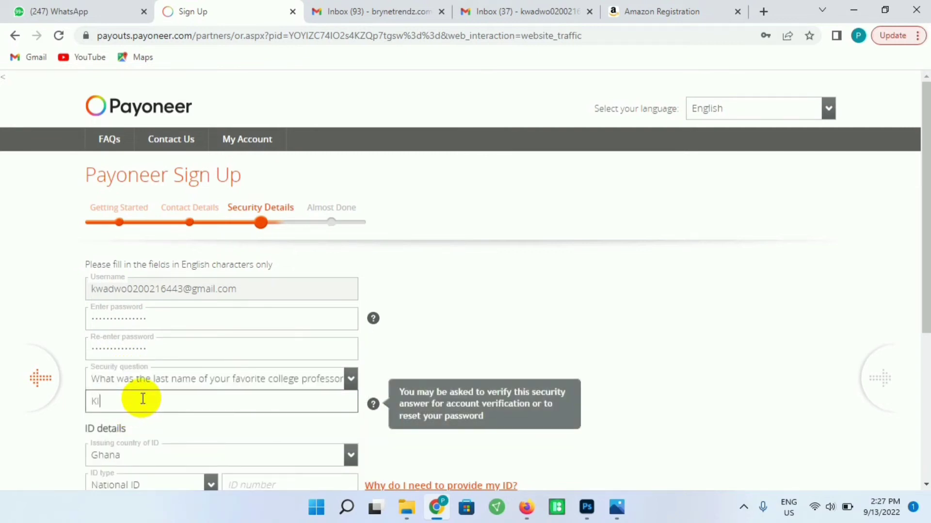
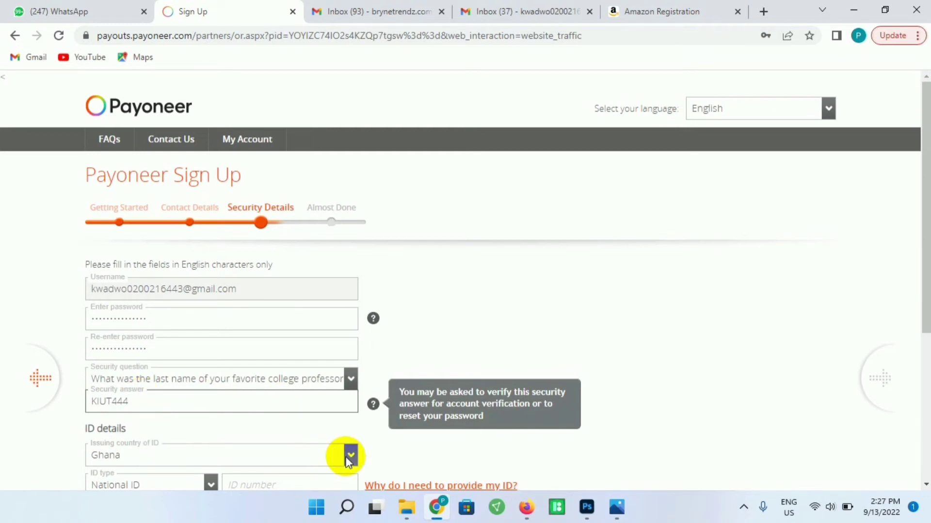
- Set the ID to a Ghana-issued National ID and enter the ID number
scroll(921, 289, down, 2)
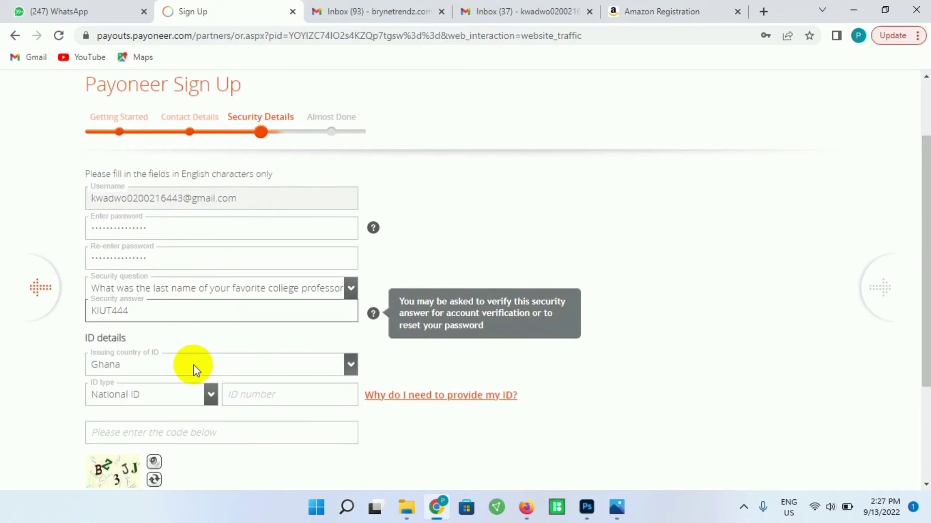
click(353, 364)
click(335, 347)
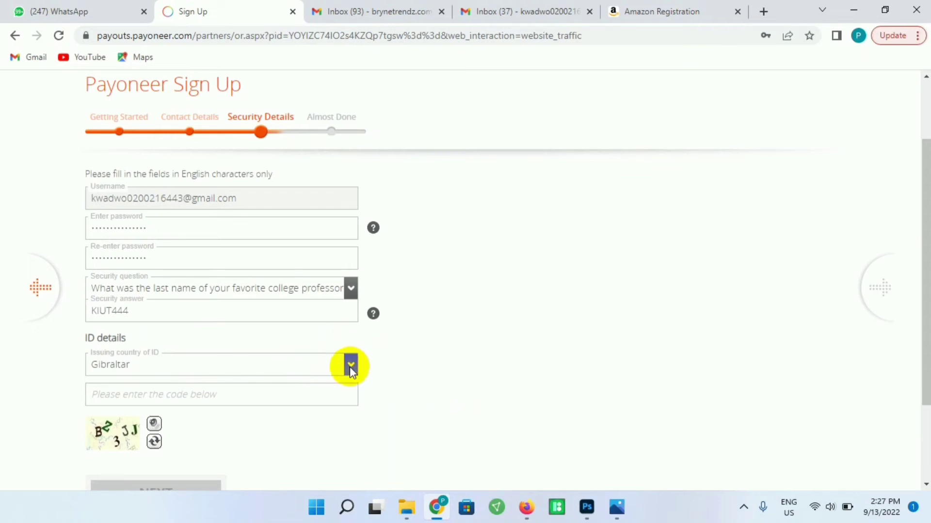
click(325, 366)
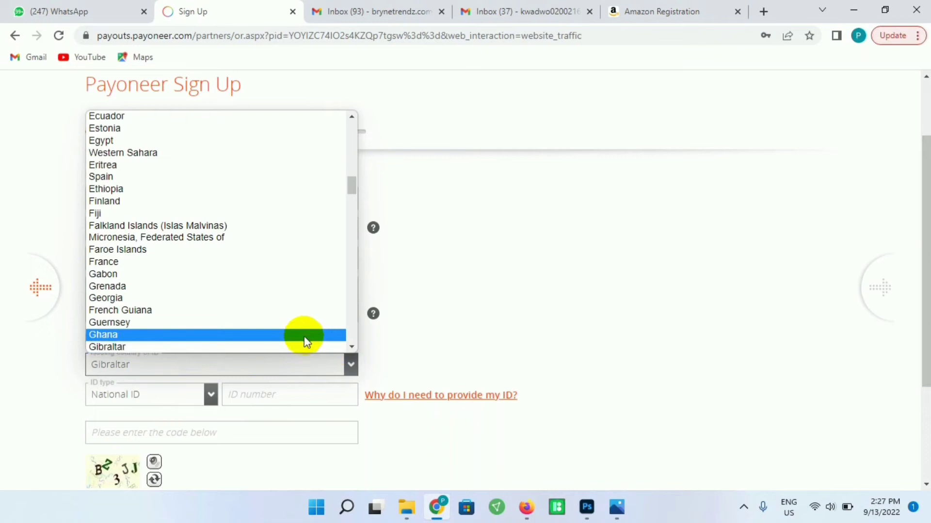
click(304, 335)
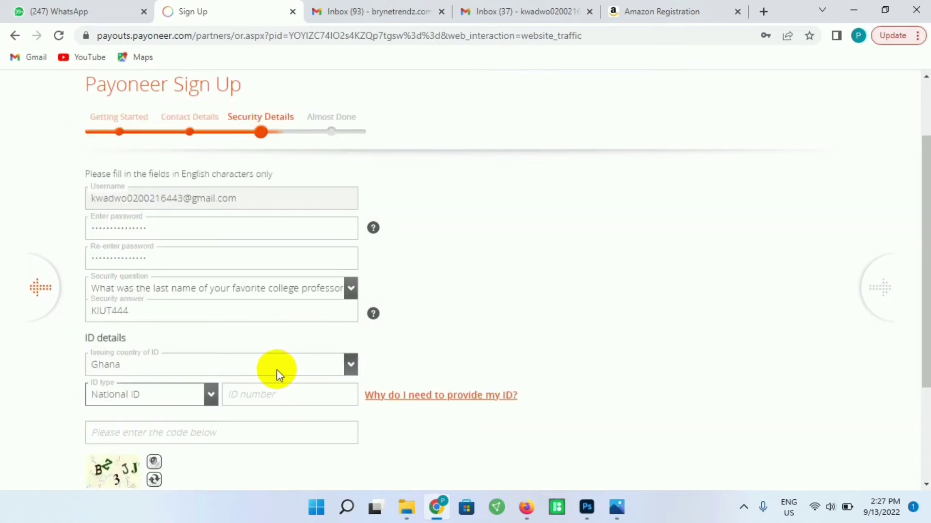
click(205, 393)
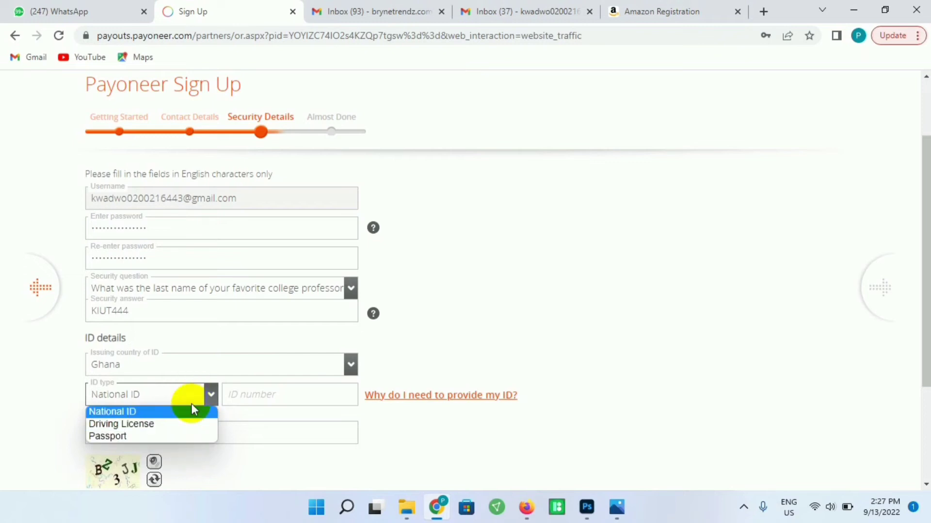
click(194, 411)
click(269, 392)
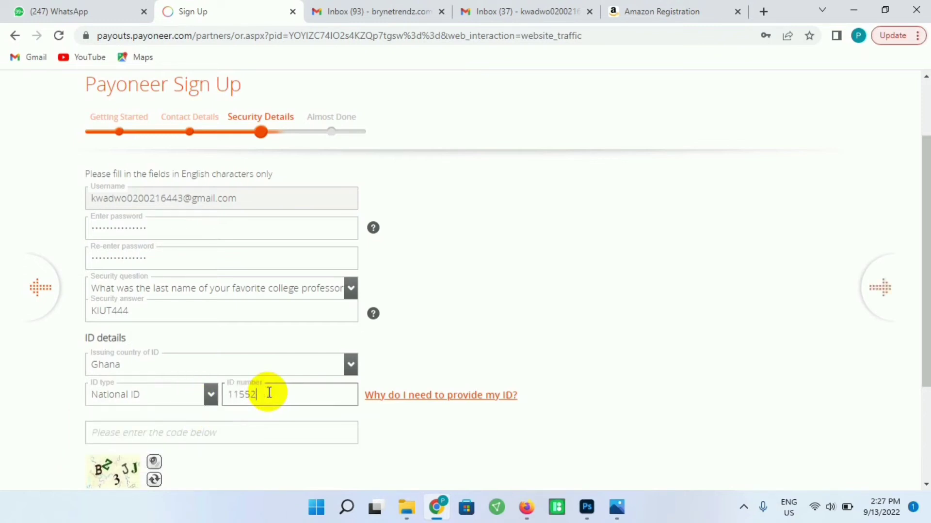
- Enter the image verification code shown on the Security Details step
click(245, 427)
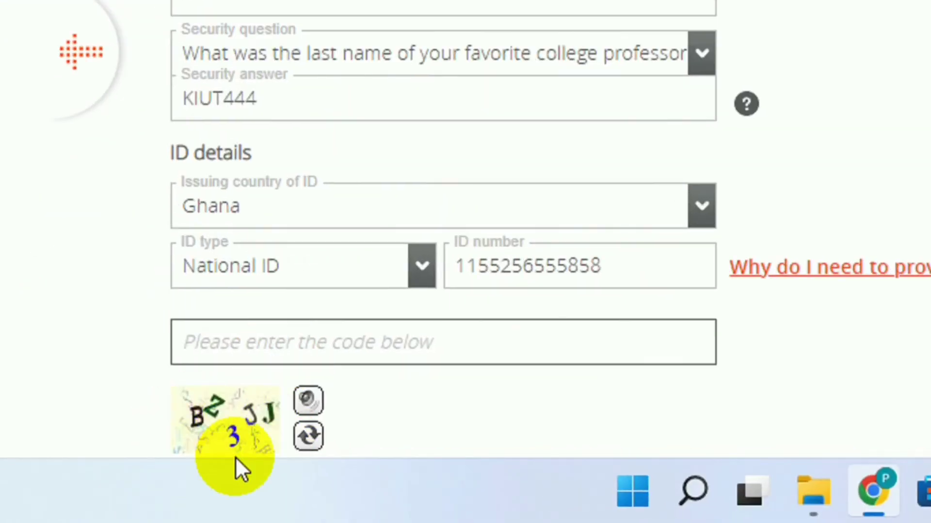
click(245, 339)
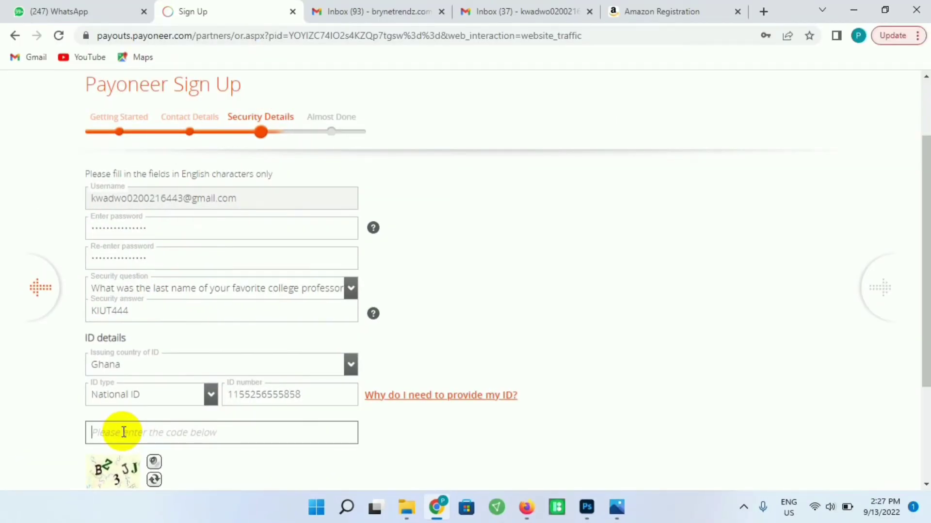
text(B)
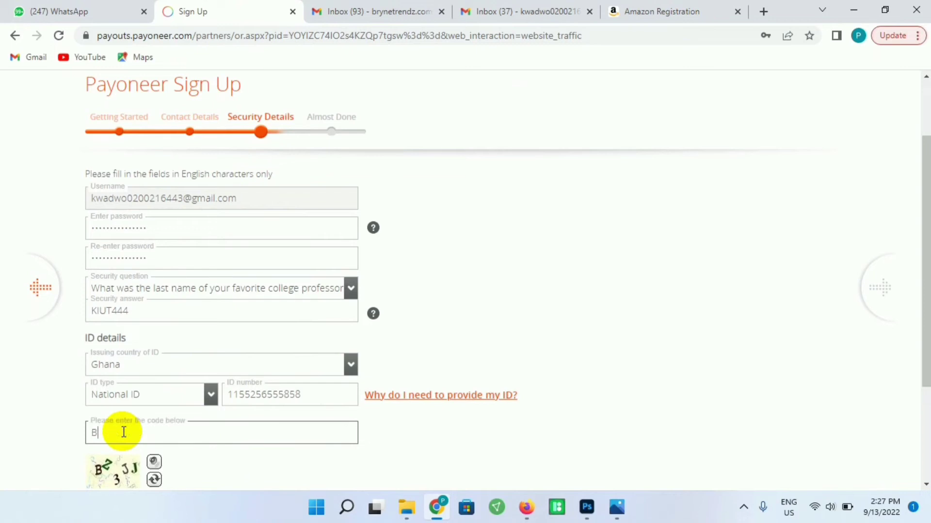
text(Z3JJ)
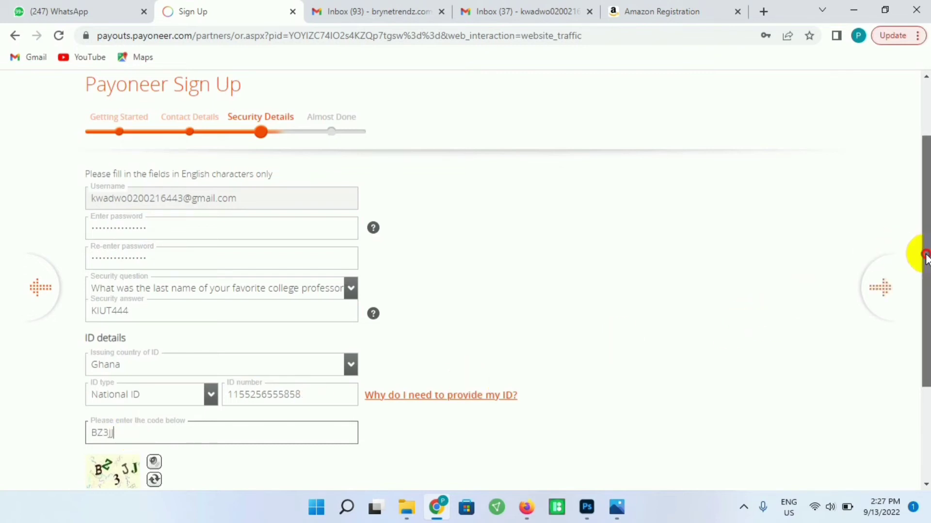
scroll(916, 253, down, 2)
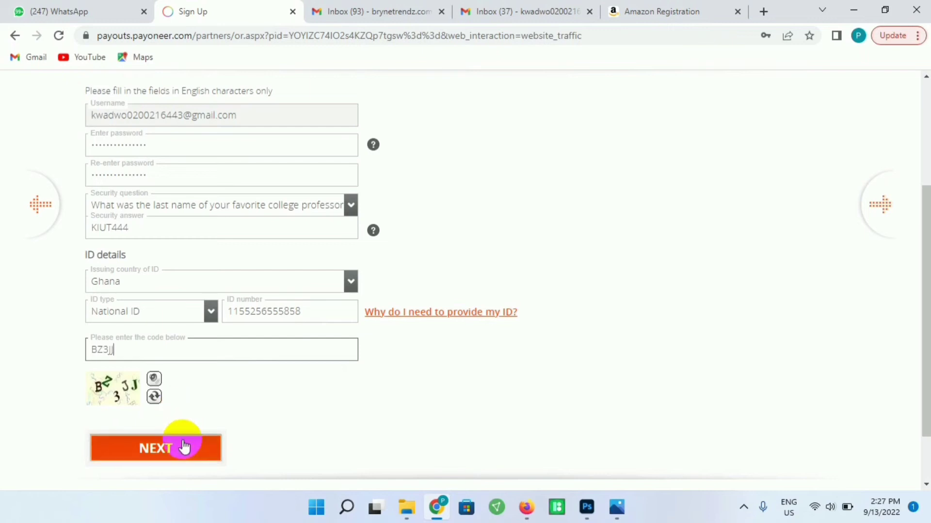
- Continue to the Almost Done bank step and enter bank name ECOBANK and the account number
click(179, 450)
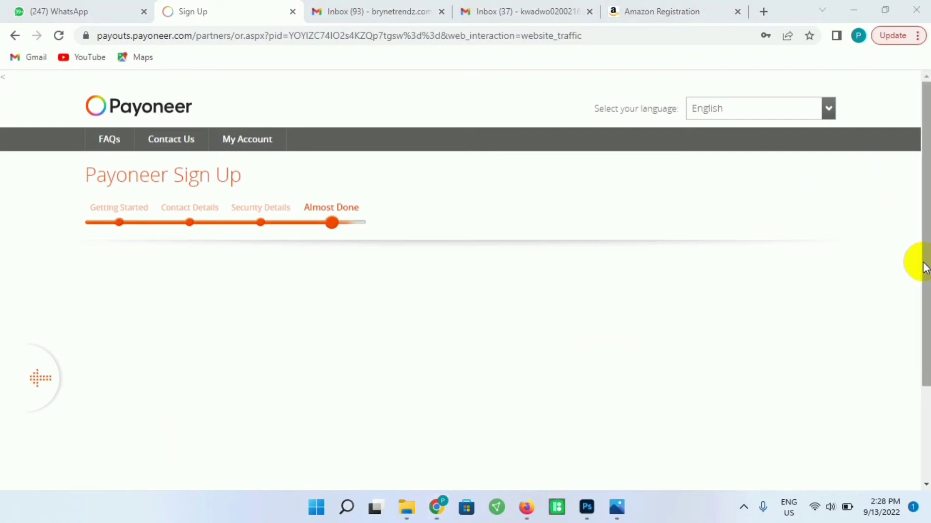
drag(923, 261, 916, 332)
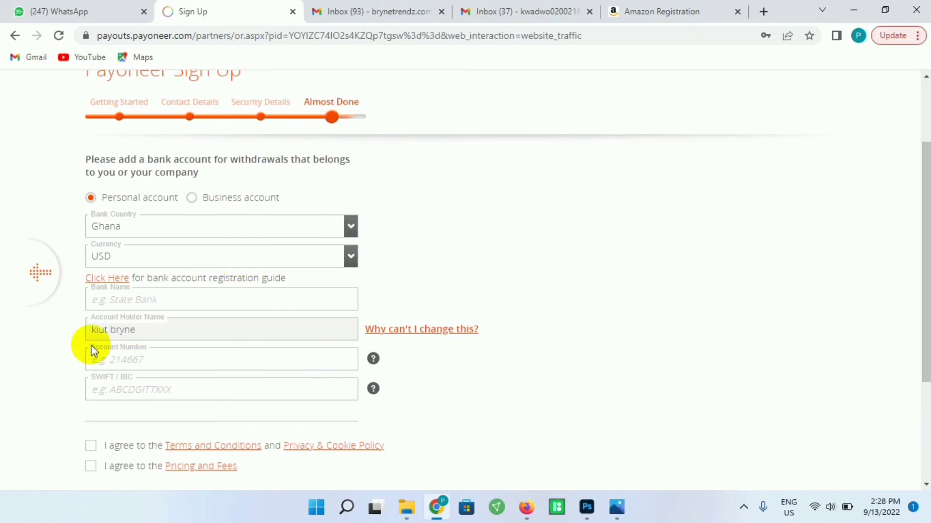
click(108, 299)
text(ECCBA)
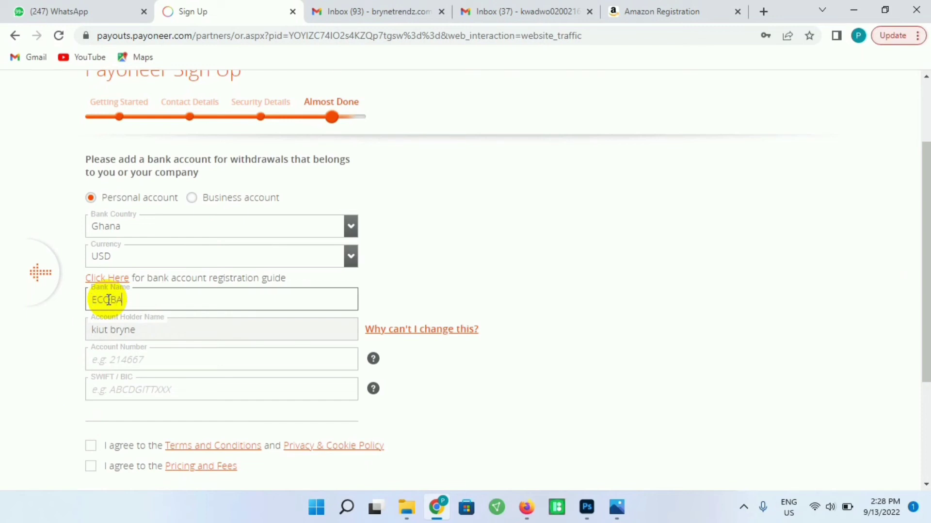
text(NK)
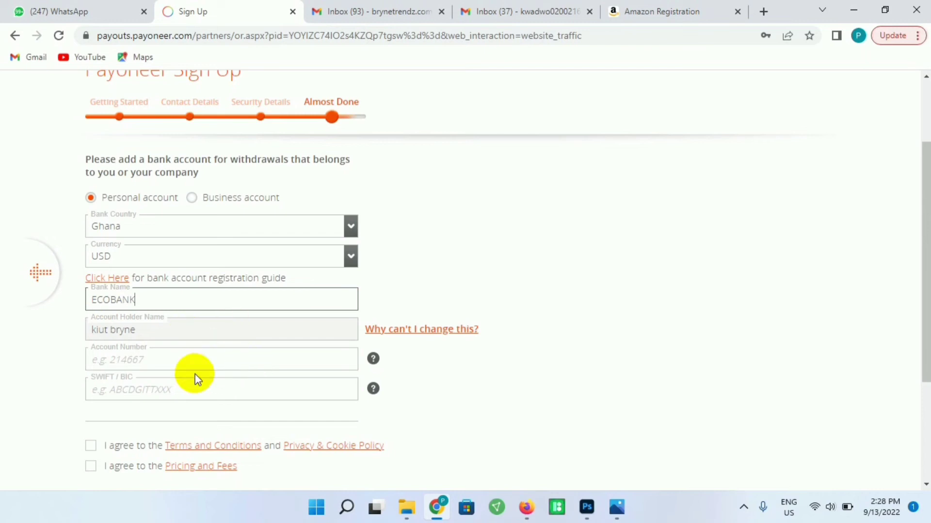
click(197, 329)
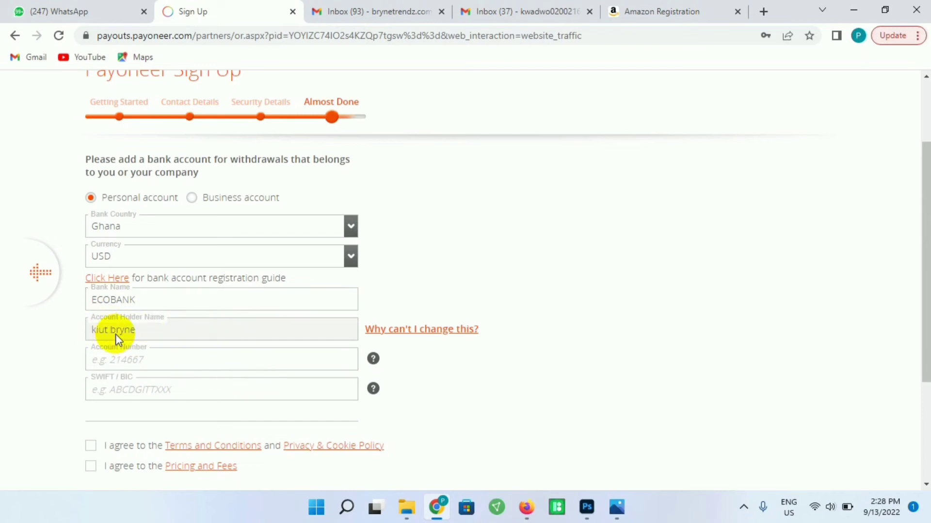
click(164, 363)
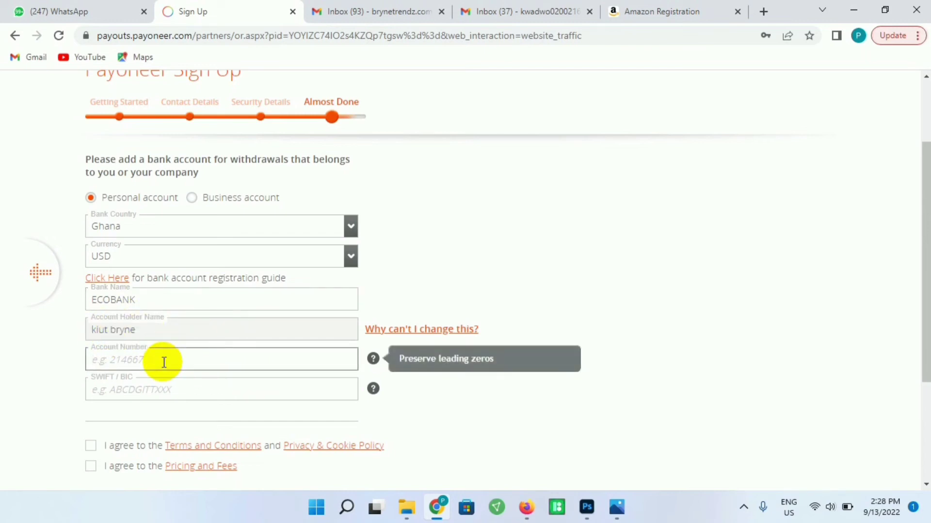
click(173, 391)
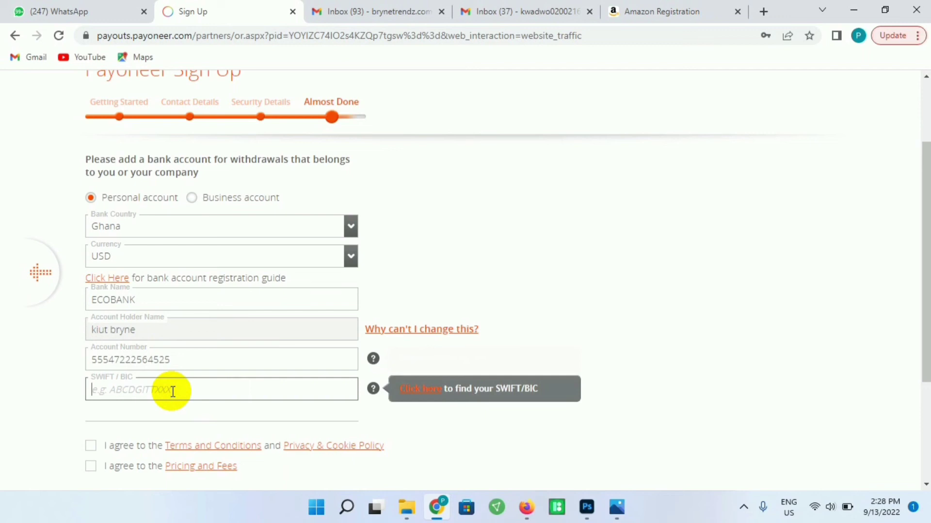
- Search Google for the Ecobank SWIFT code and select its 8-character form ECOCGHAC
click(763, 11)
text(EC)
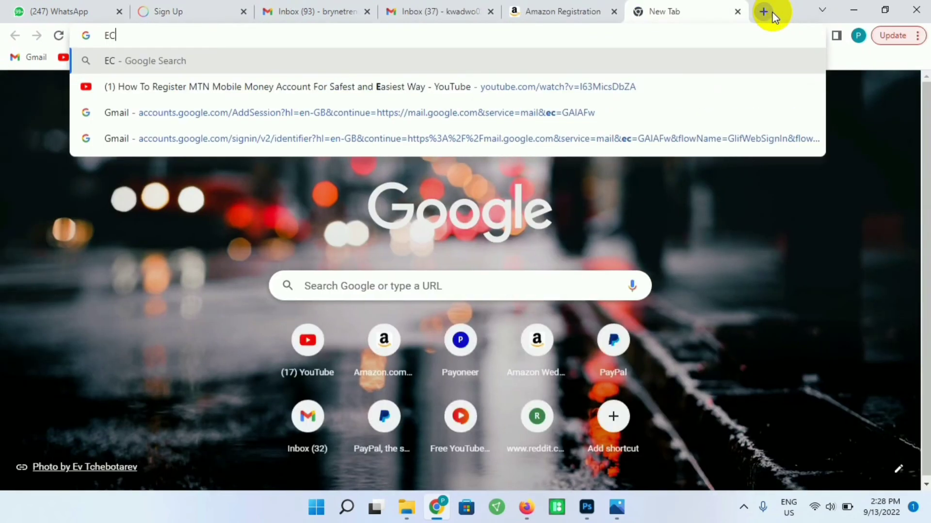
text(OBAN)
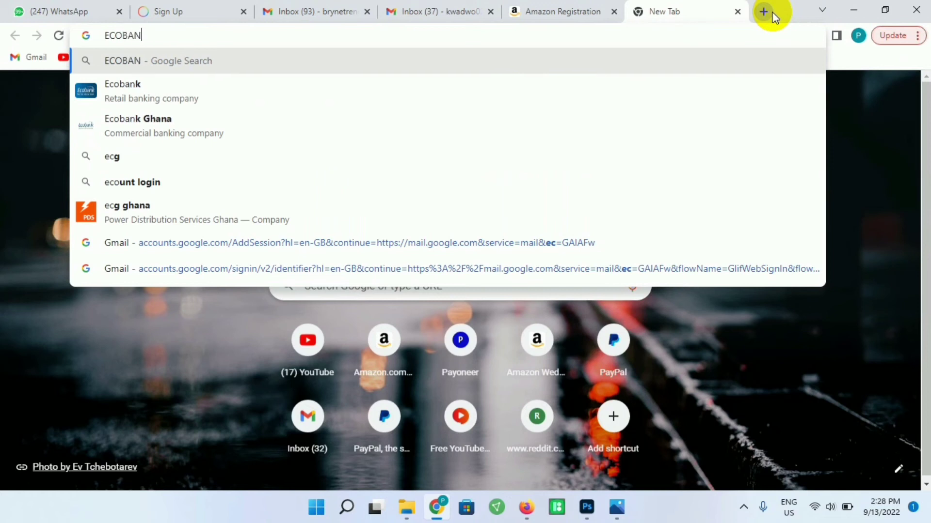
text(K SWFT)
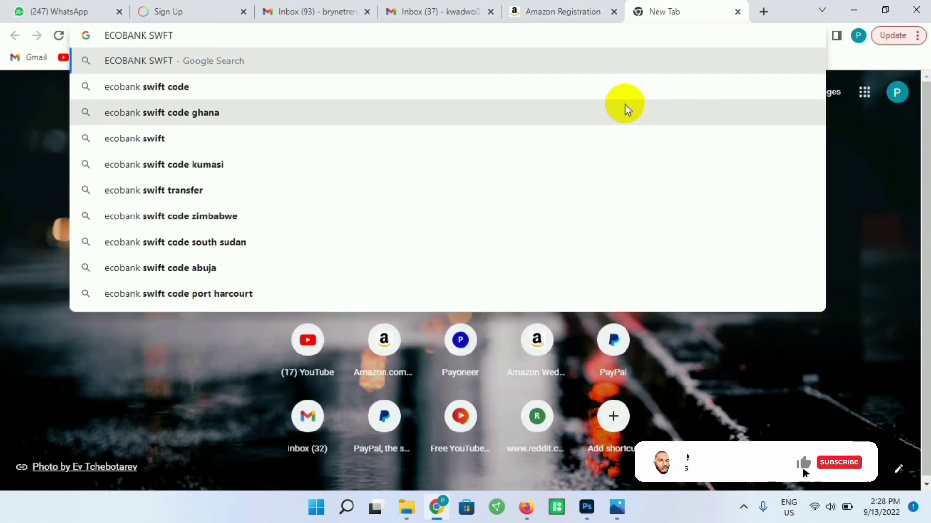
click(577, 91)
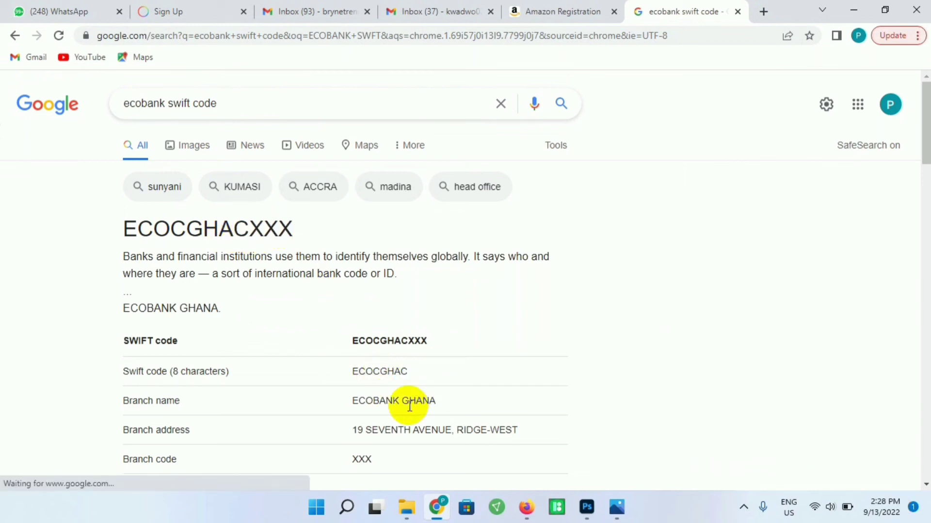
click(406, 372)
drag(406, 371, 353, 378)
key(ctrl+c)
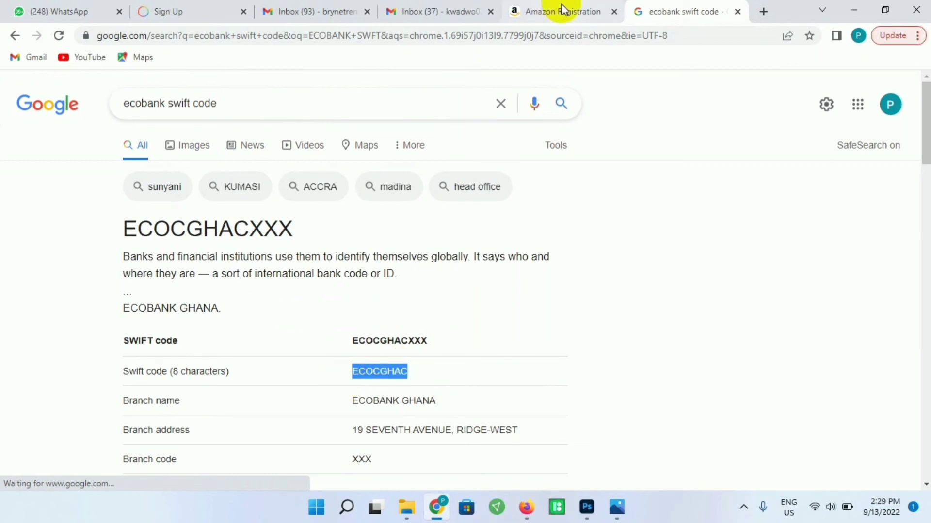
- Paste ECOCGHAC into the SWIFT/BIC field of the Payoneer sign-up form
click(199, 10)
click(186, 393)
key(ctrl+v)
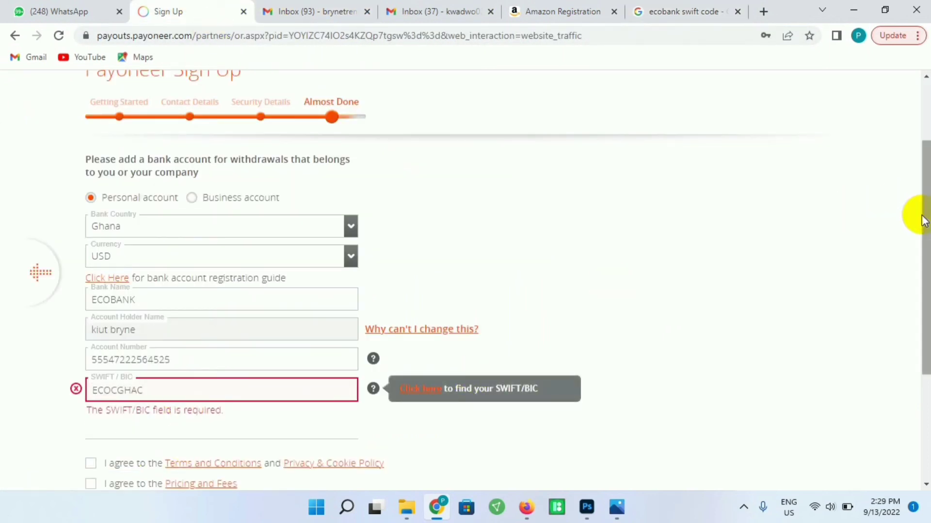
drag(921, 219, 919, 259)
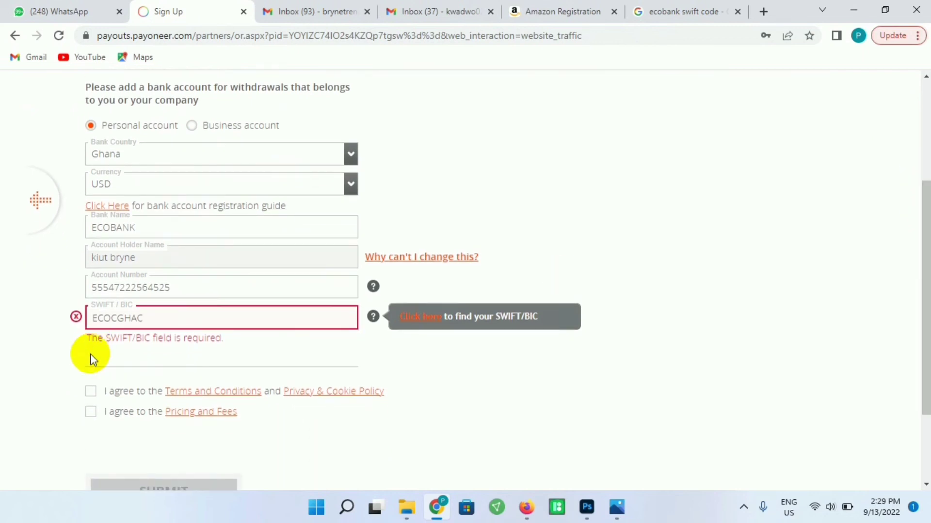
click(90, 389)
- Accept the Terms and Conditions and Pricing and Fees, then submit the application
click(90, 373)
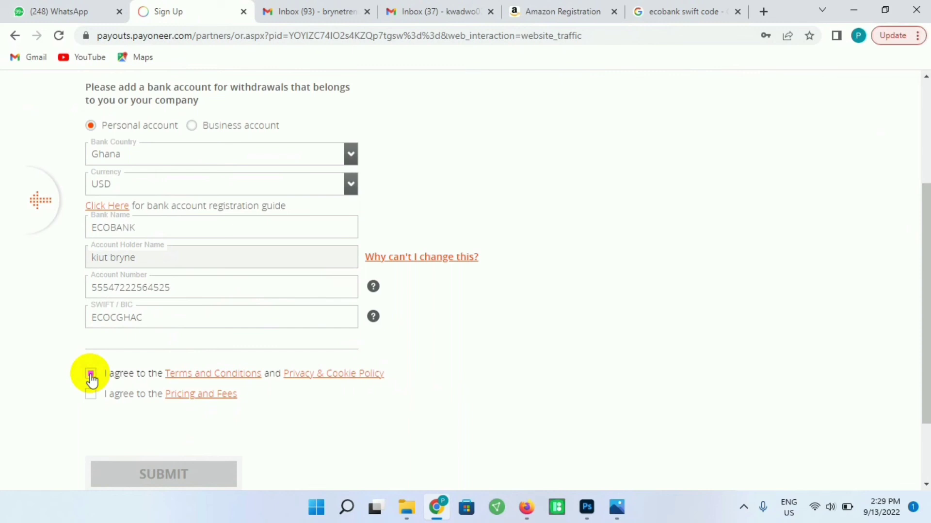
click(91, 394)
click(171, 484)
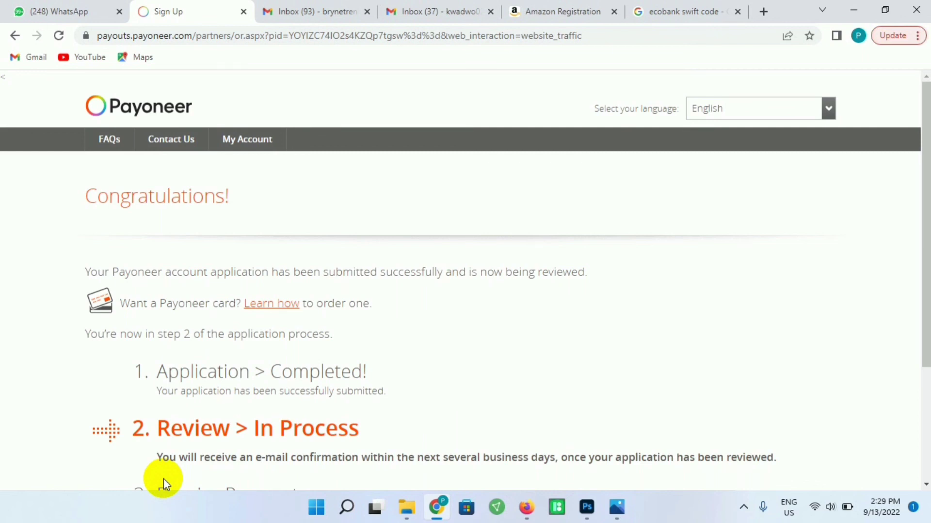
- Leave the application-in-review confirmation page for the payoneer.com home page and choose Get Started
scroll(164, 478, down, 3)
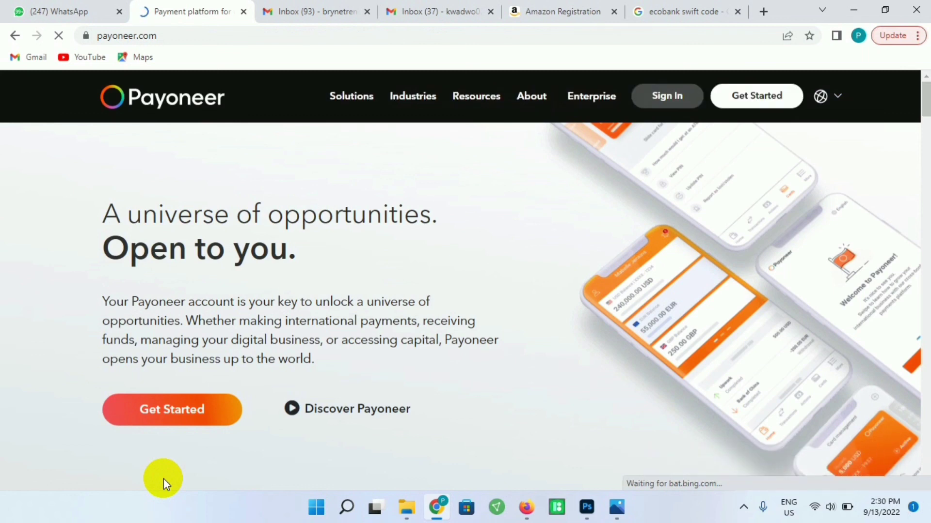
click(233, 411)
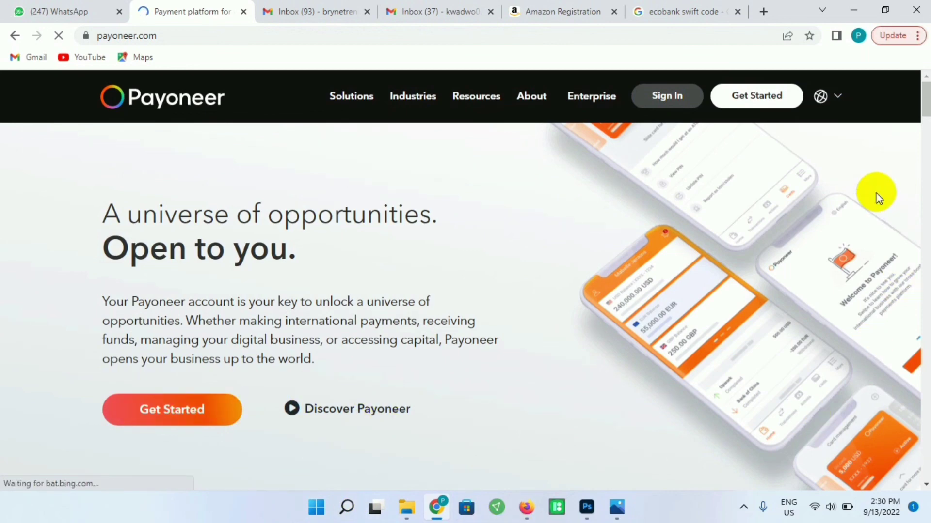